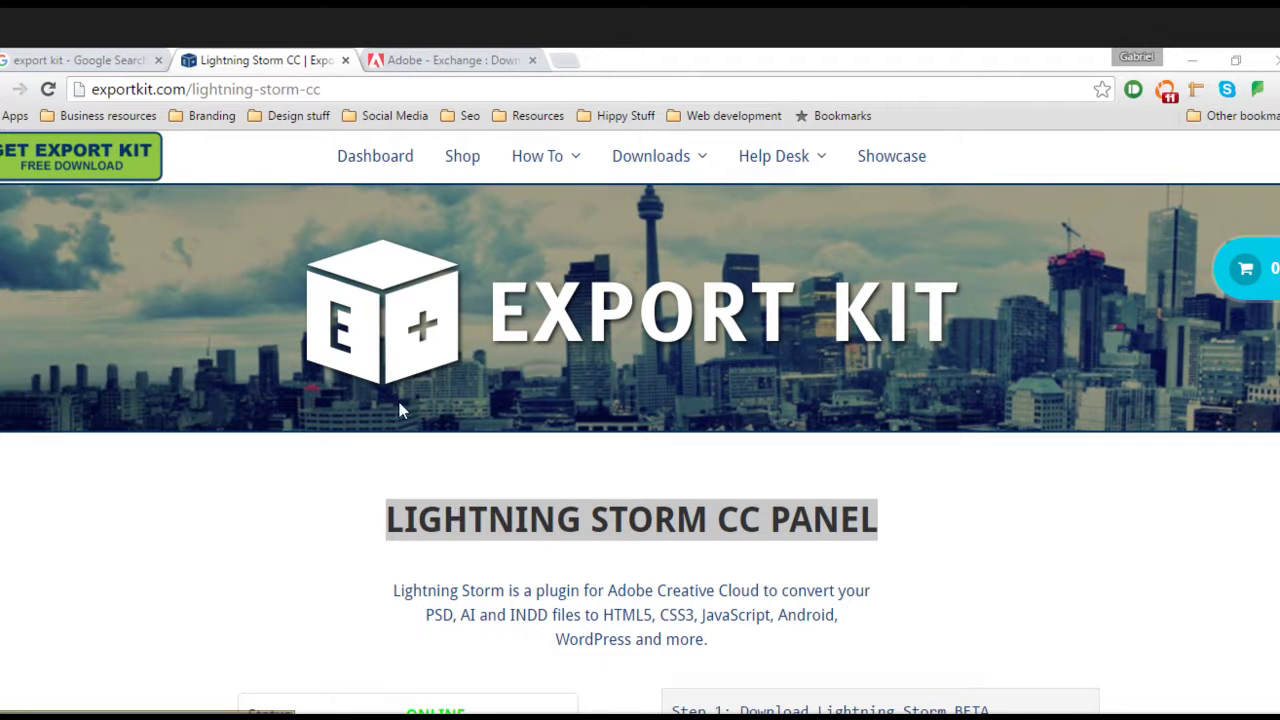
Show the Adobe Exchange 'Download Adobe Extension Manager CC' page and select its web address.
click(424, 62)
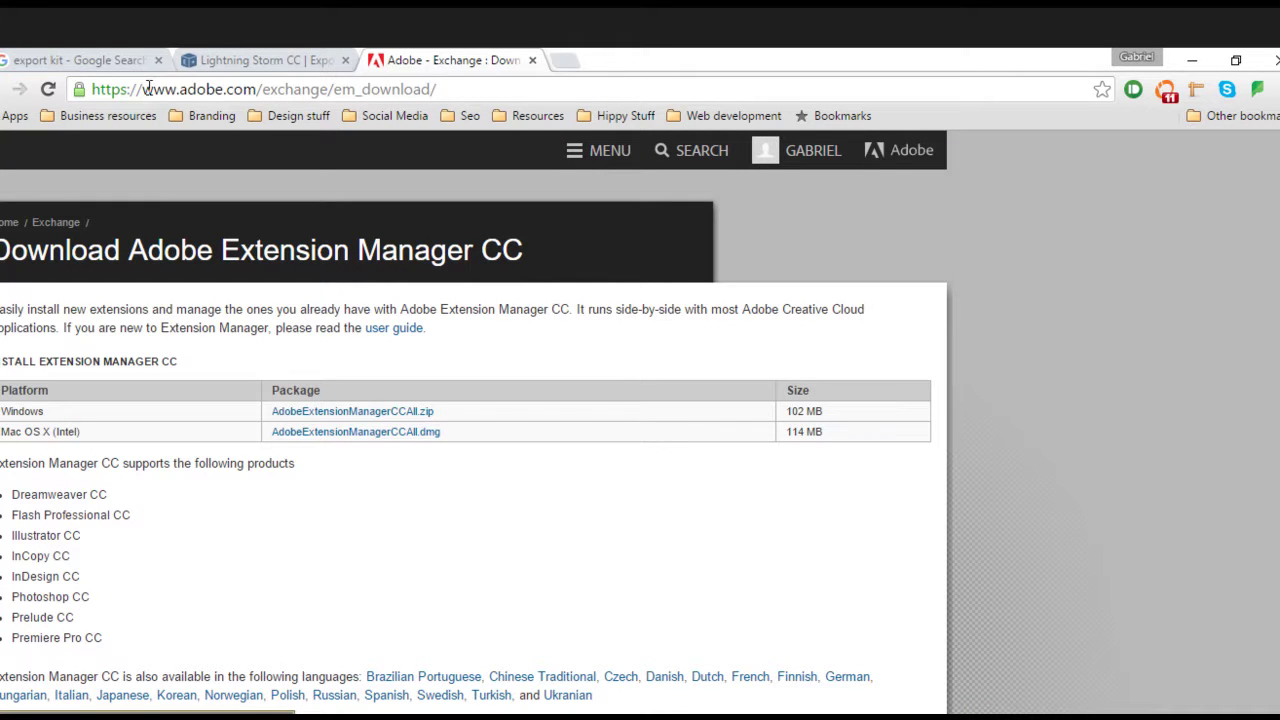
drag(137, 89, 458, 89)
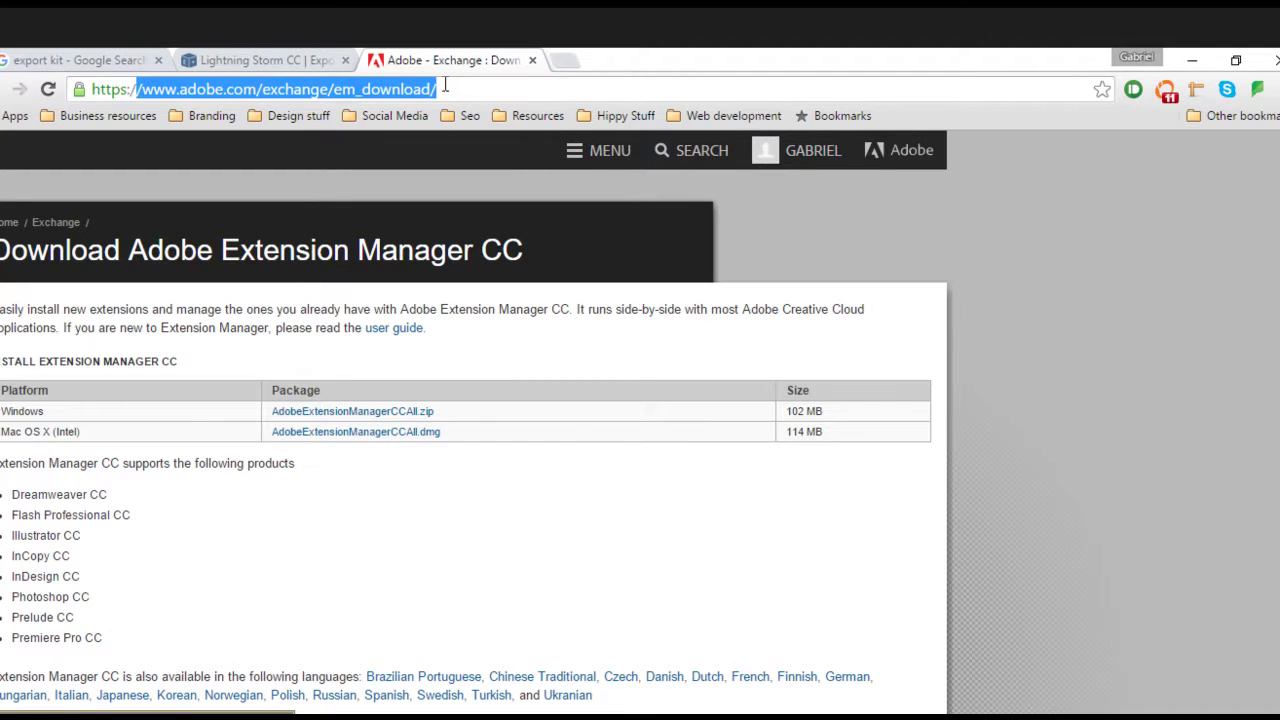
Download the Lightning Storm BETA package from the Export Kit Lightning Storm CC page.
click(272, 62)
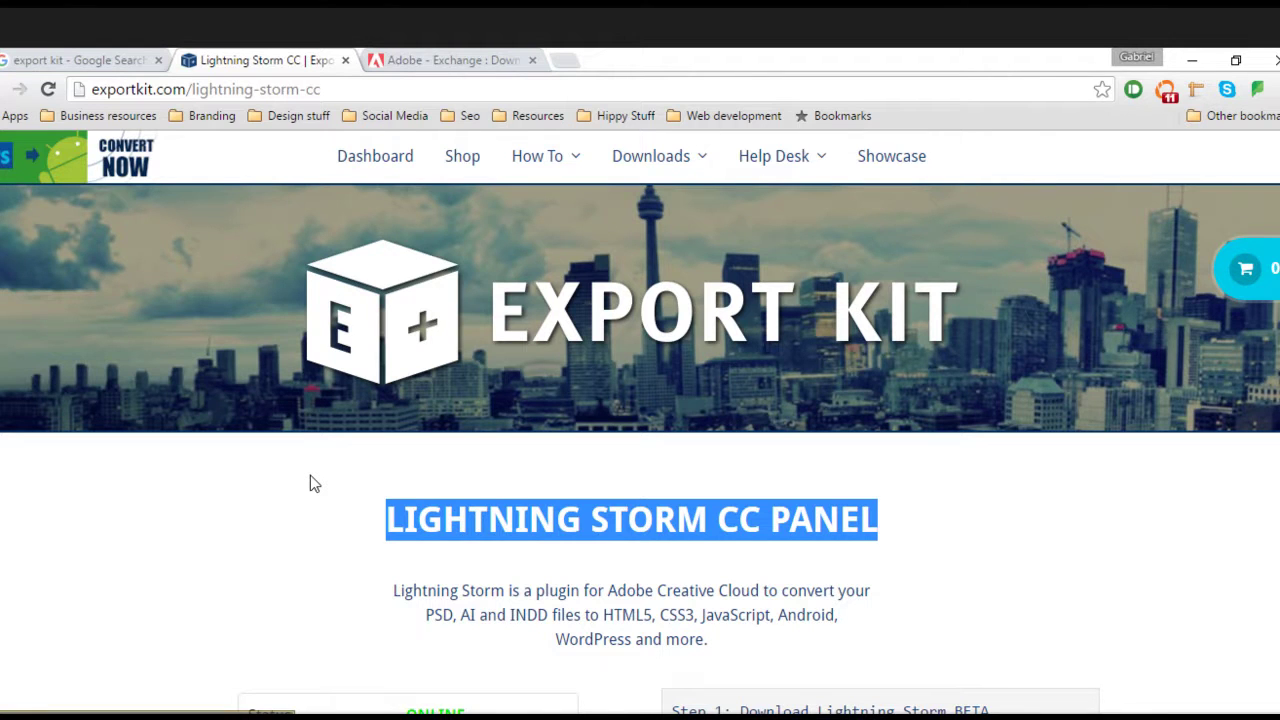
scroll(313, 483, down, 3)
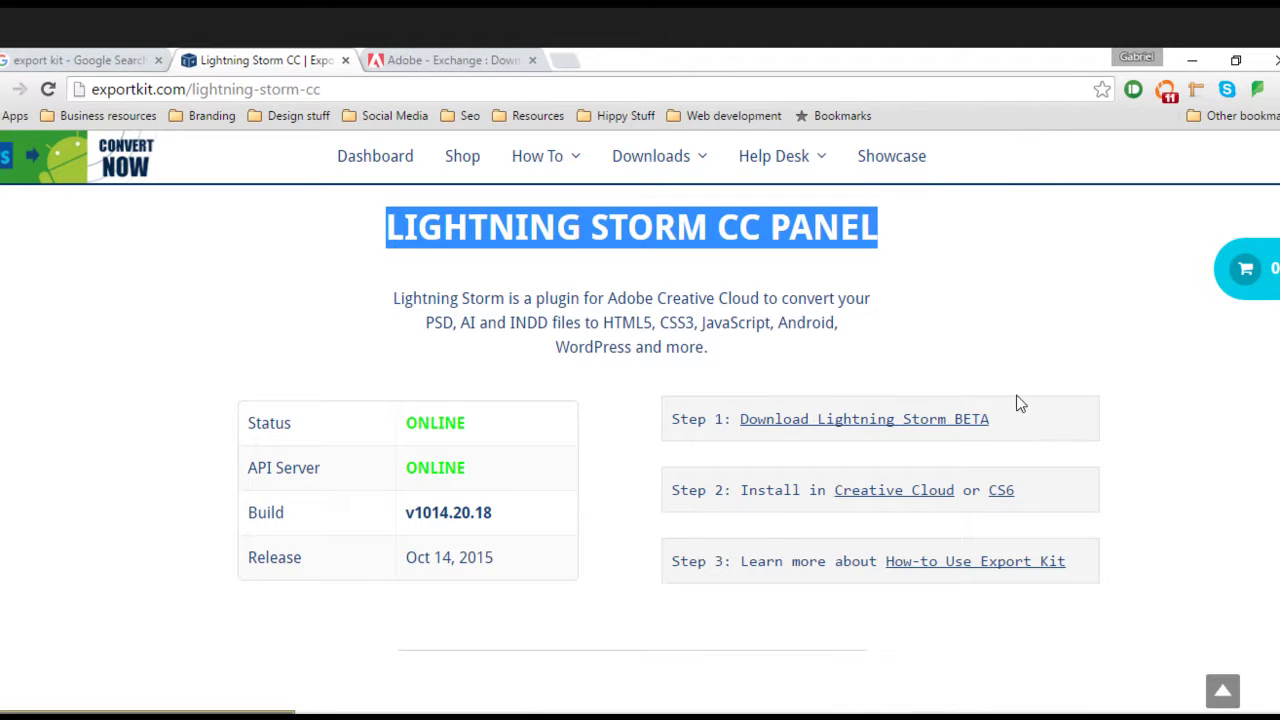
click(966, 425)
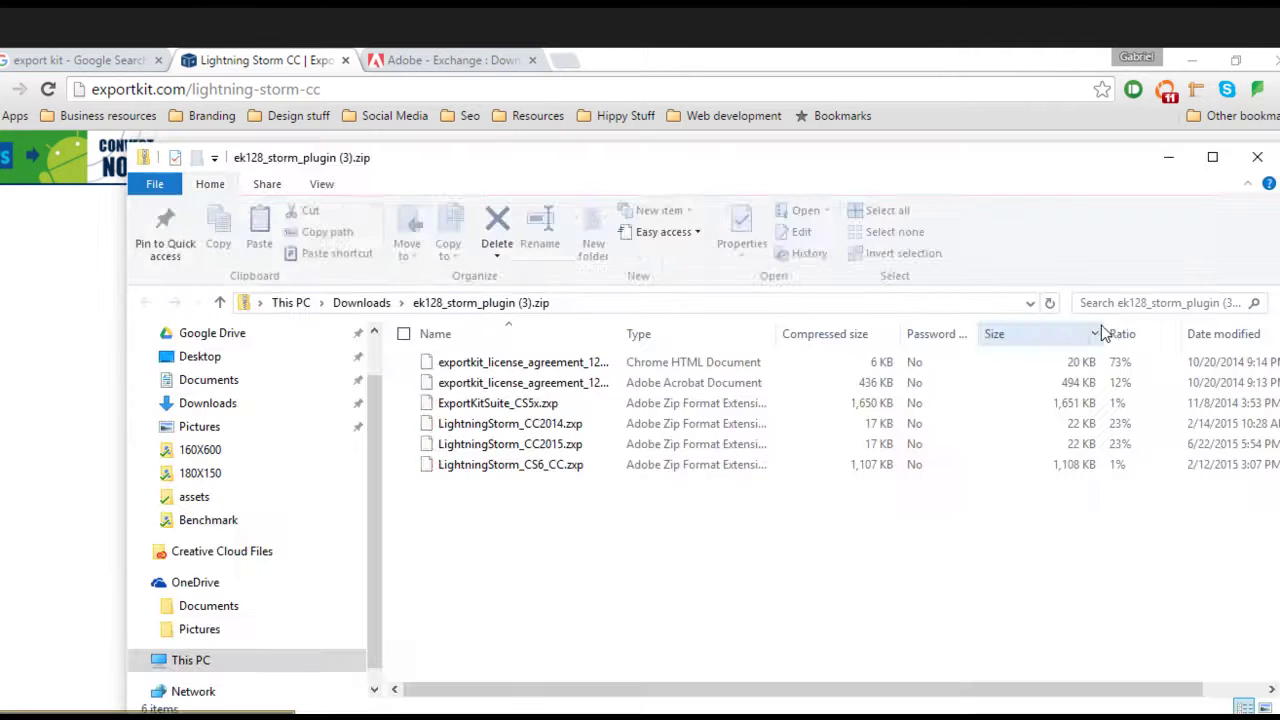
Select LightningStorm_CC2015.zxp in the downloaded zip window.
drag(916, 170, 564, 148)
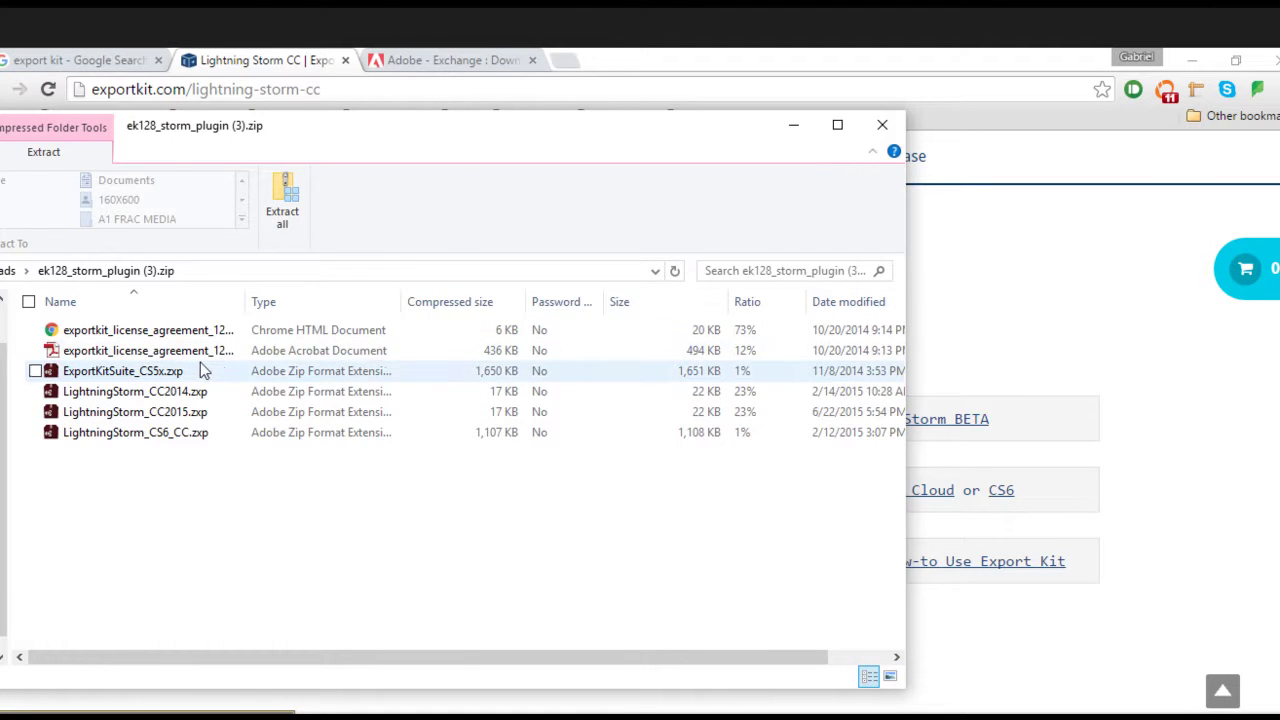
click(128, 418)
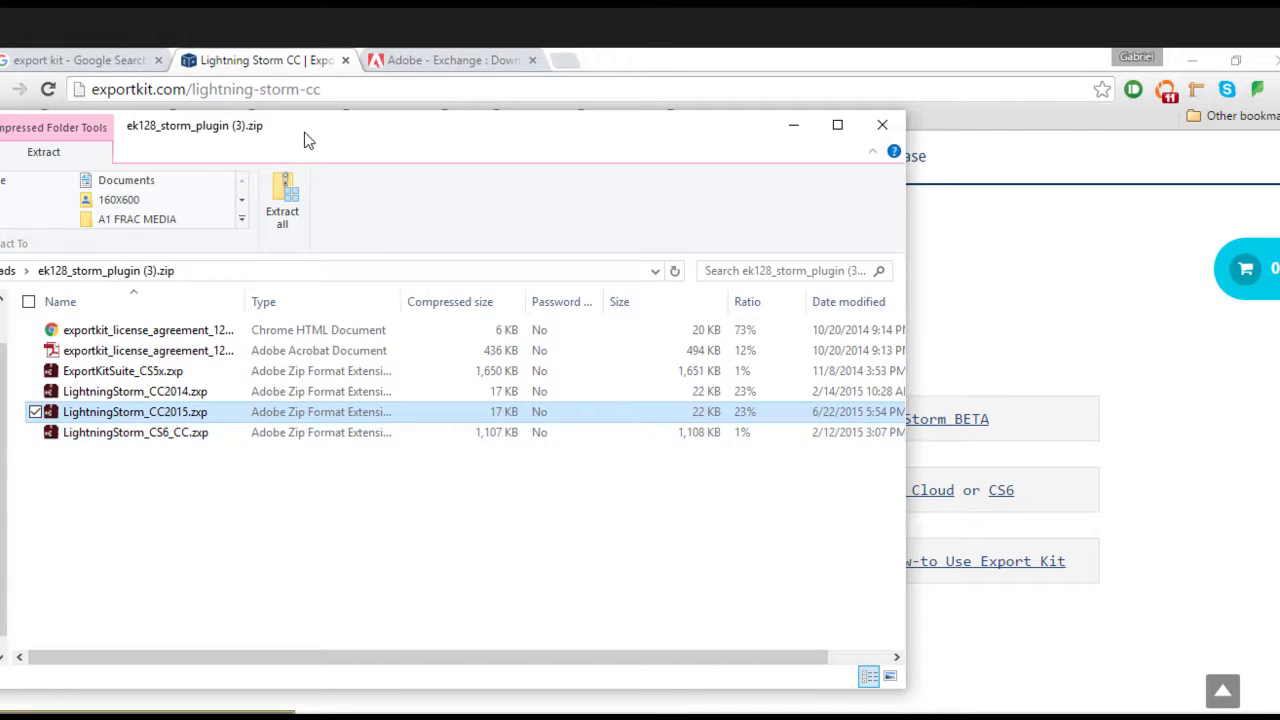
drag(308, 140, 266, 128)
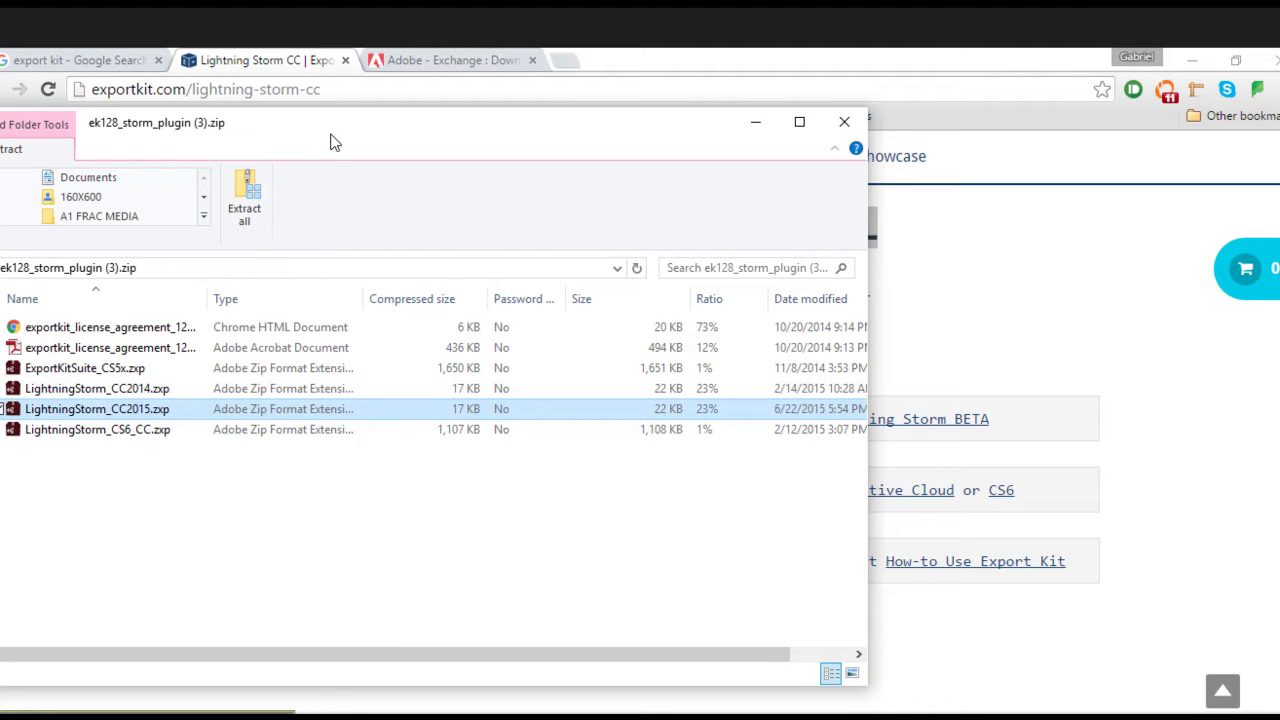
drag(319, 134, 322, 135)
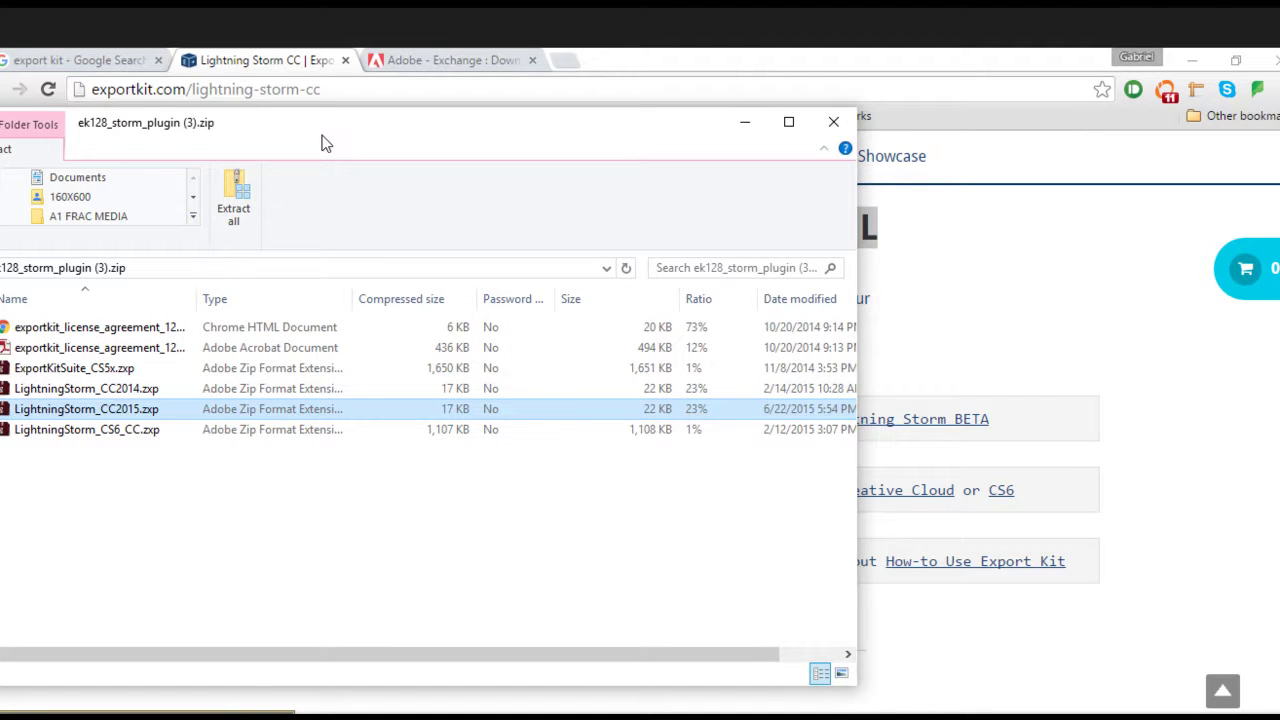
Bring the This PC Explorer window to the front with Alt+Tab.
key(alt+Tab)
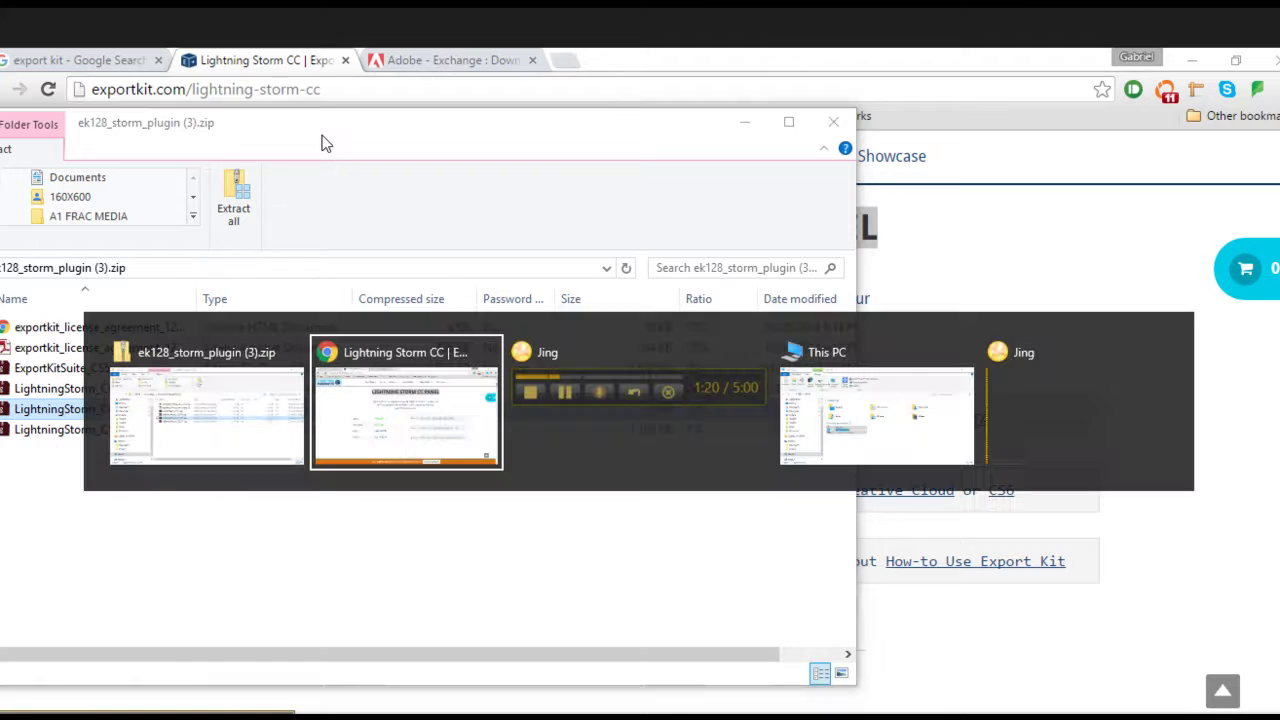
key(alt+Tab)
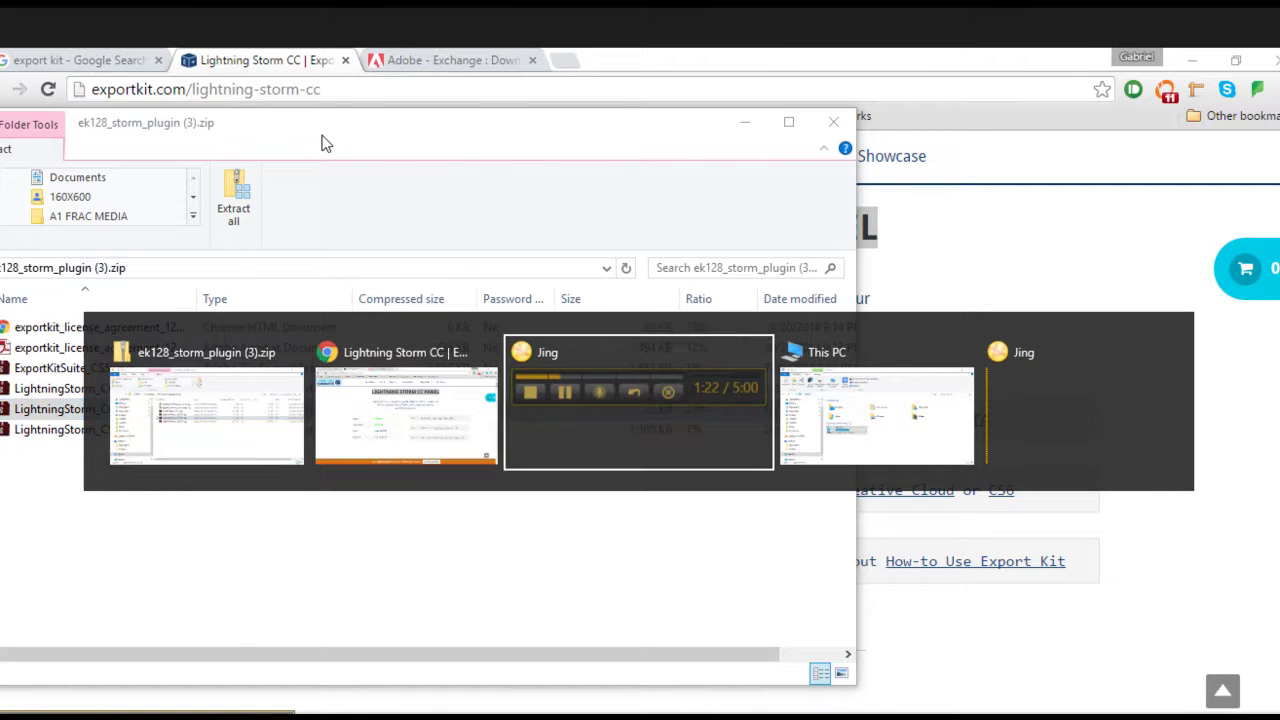
key(alt+Tab)
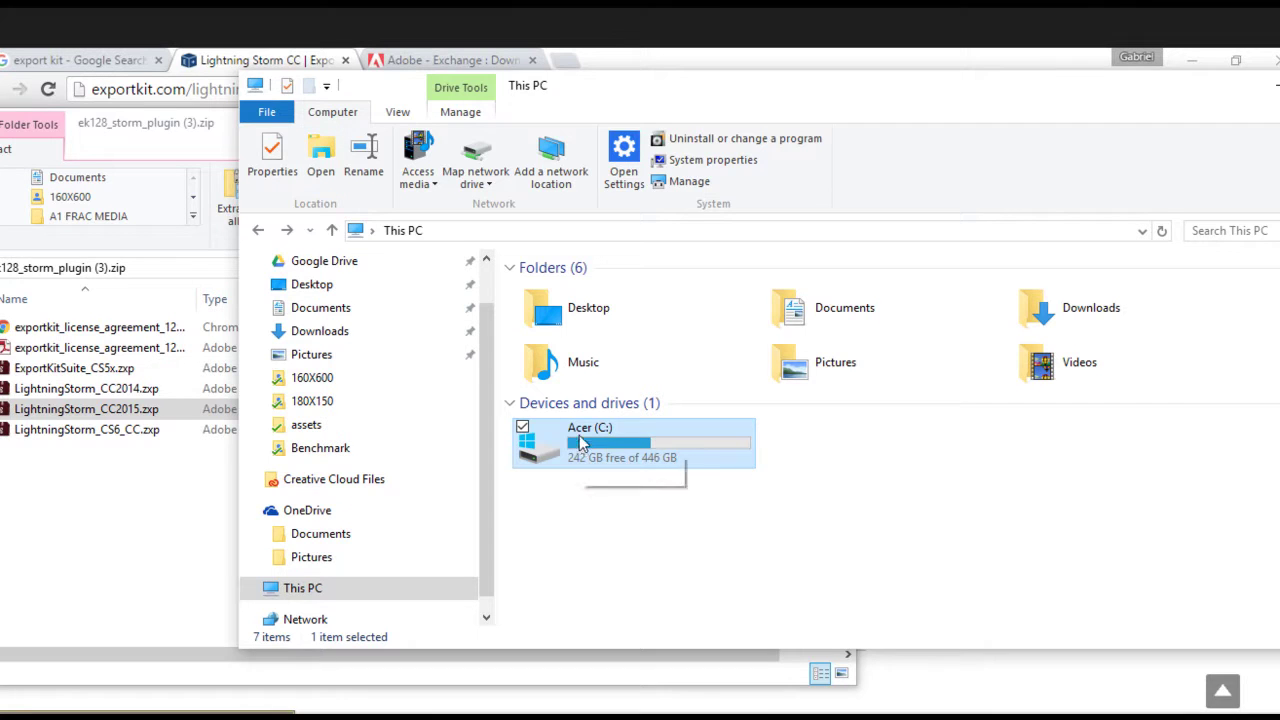
mouse_move(633, 442)
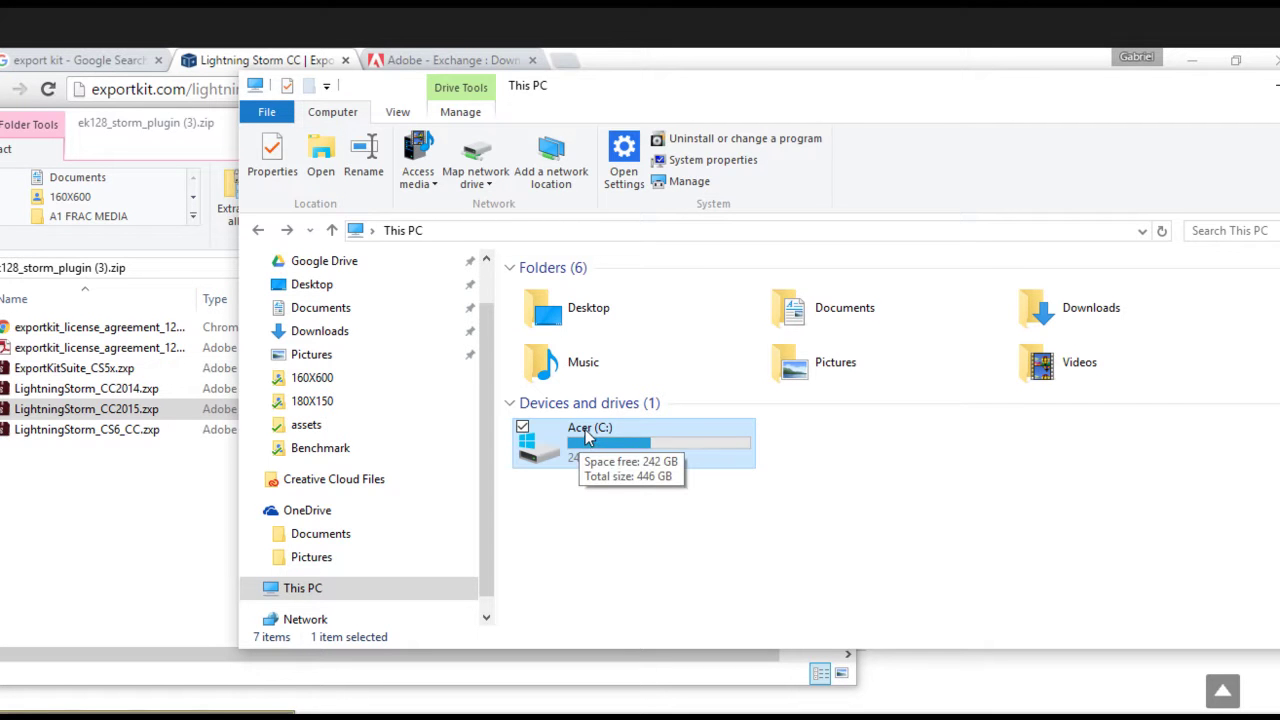
Drill down from C: through Users, your user folder, AppData, Roaming and Adobe into CEP.
double_click(588, 437)
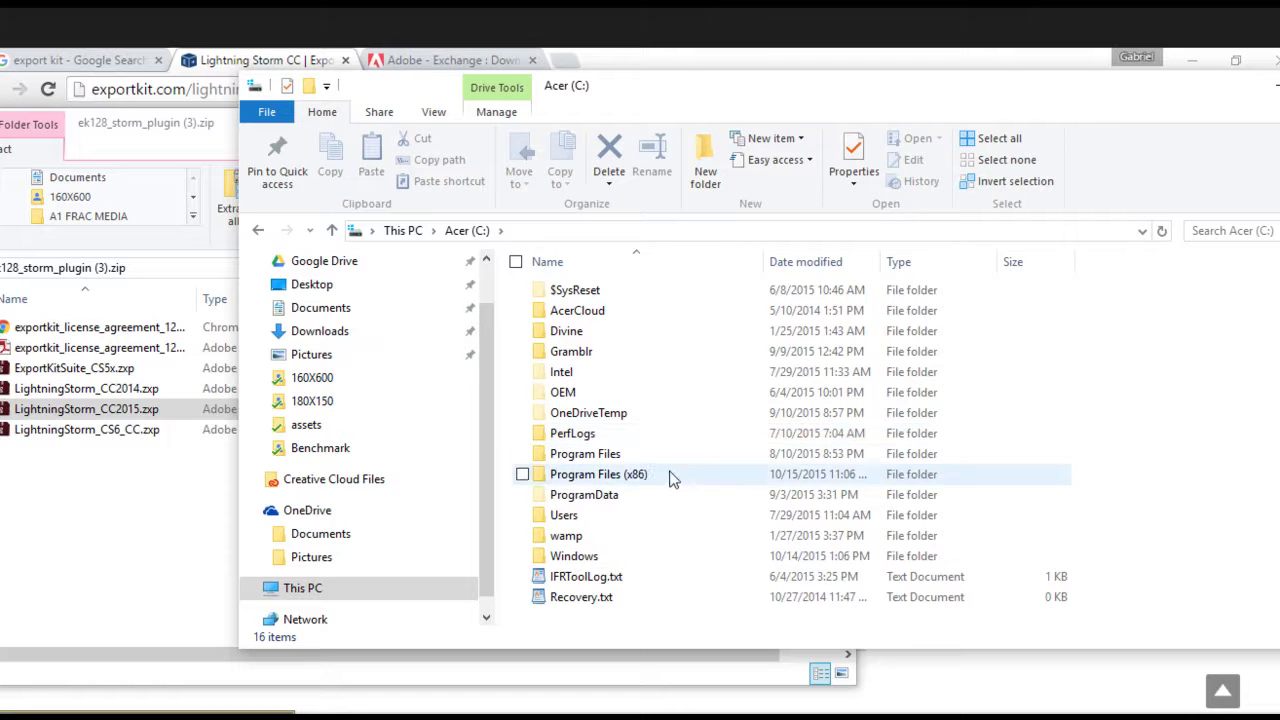
double_click(541, 516)
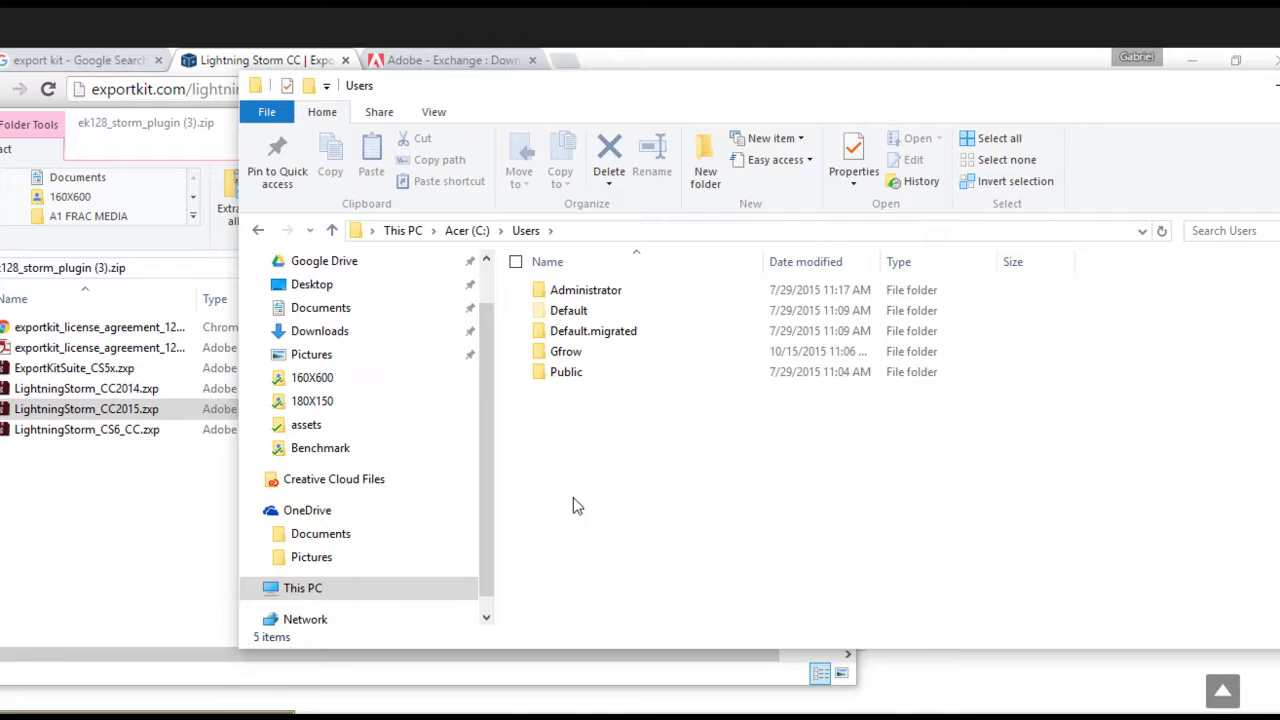
double_click(541, 352)
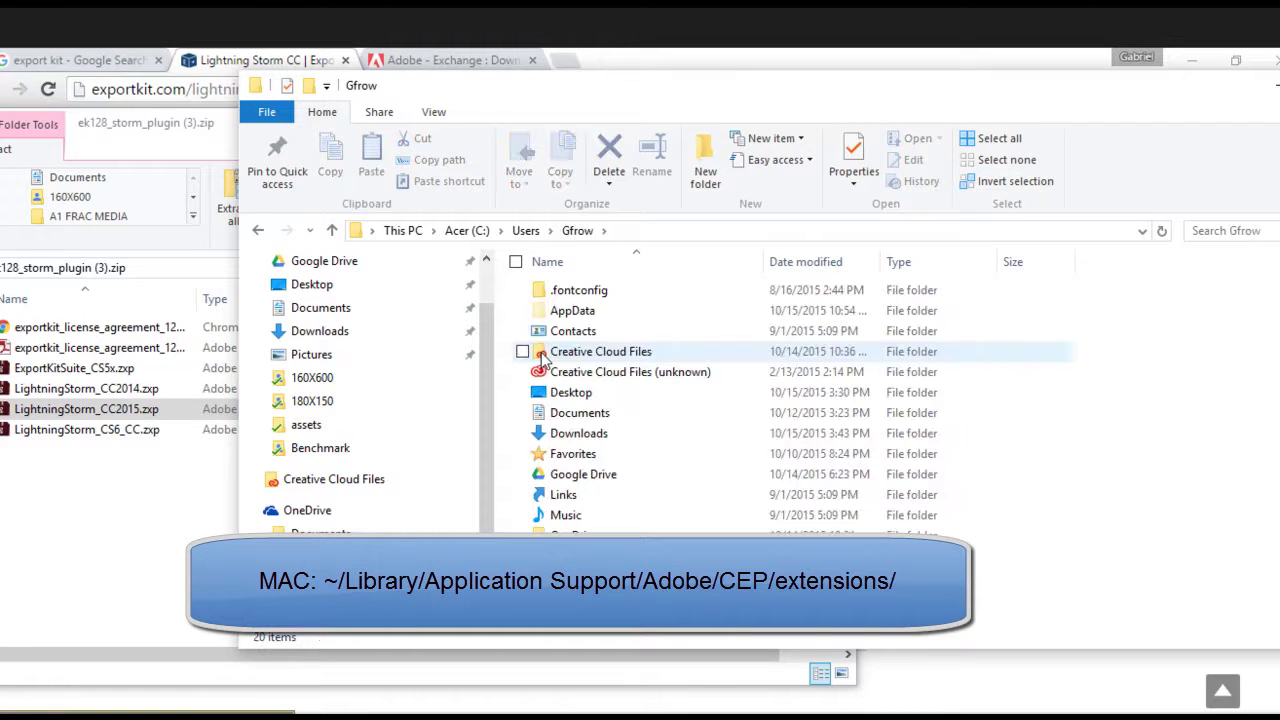
double_click(573, 312)
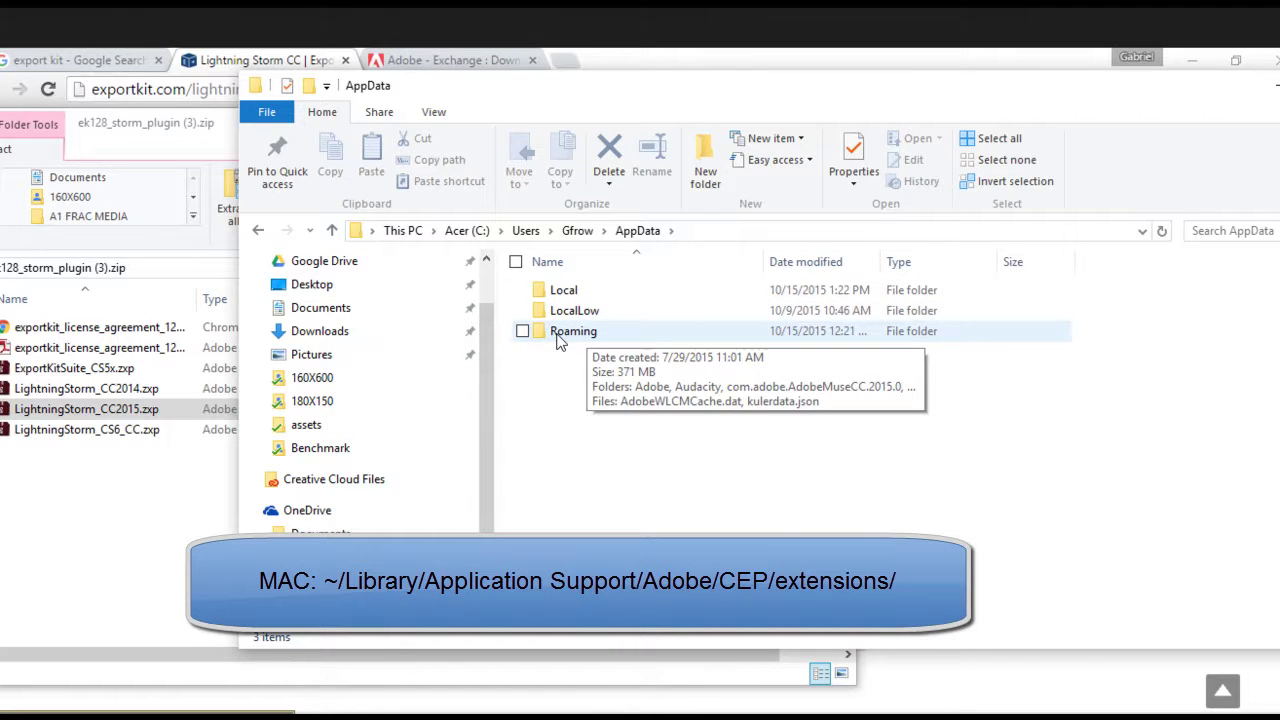
double_click(573, 331)
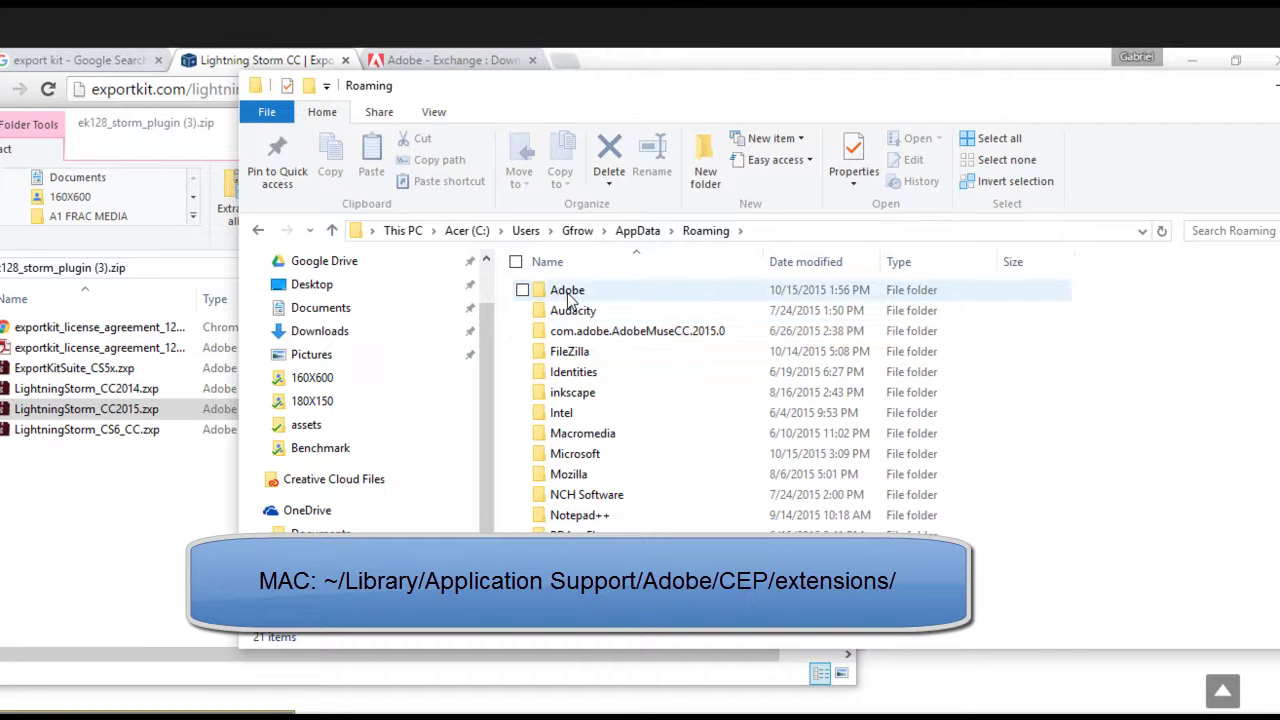
double_click(567, 293)
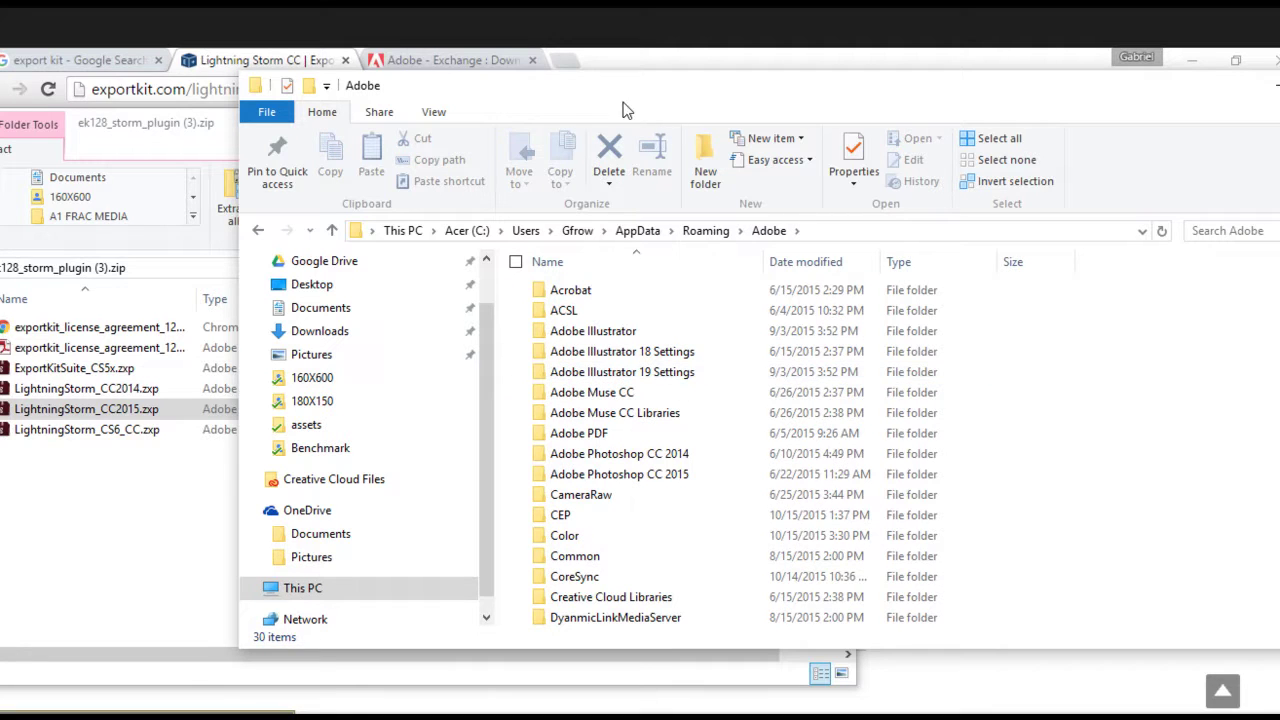
drag(683, 102, 668, 100)
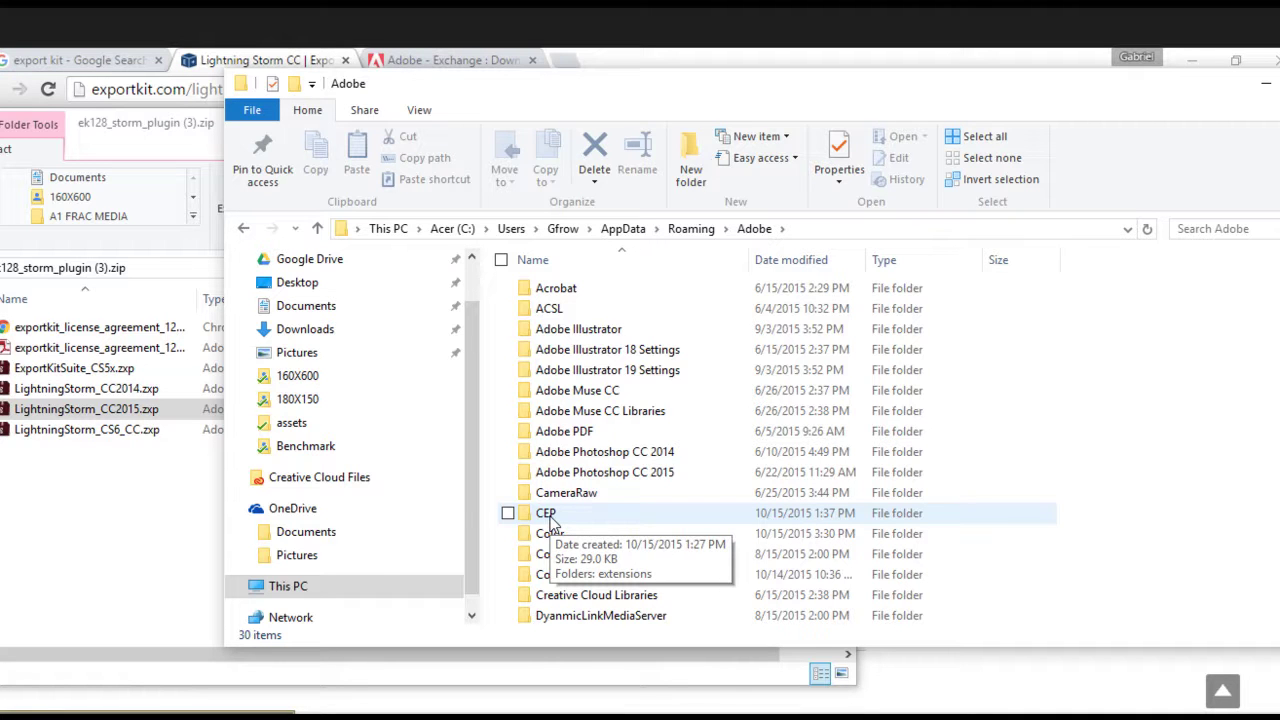
right_click(601, 512)
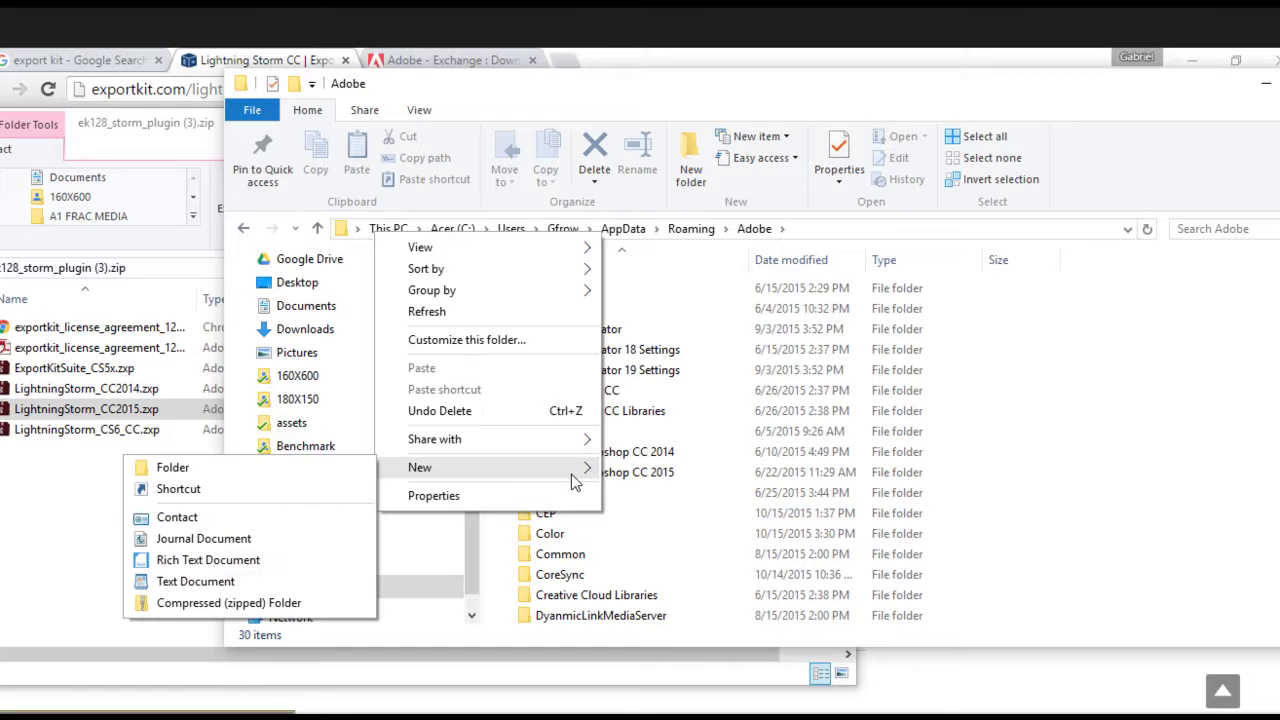
mouse_move(490, 467)
click(620, 465)
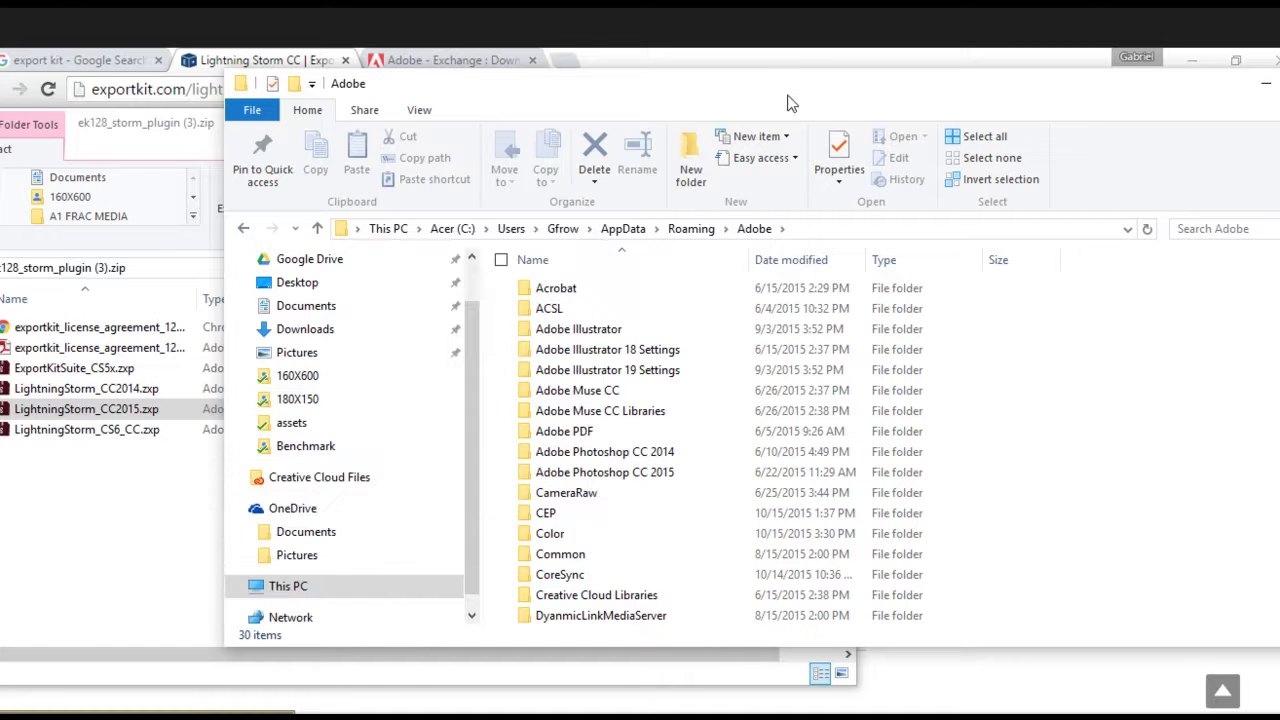
double_click(546, 514)
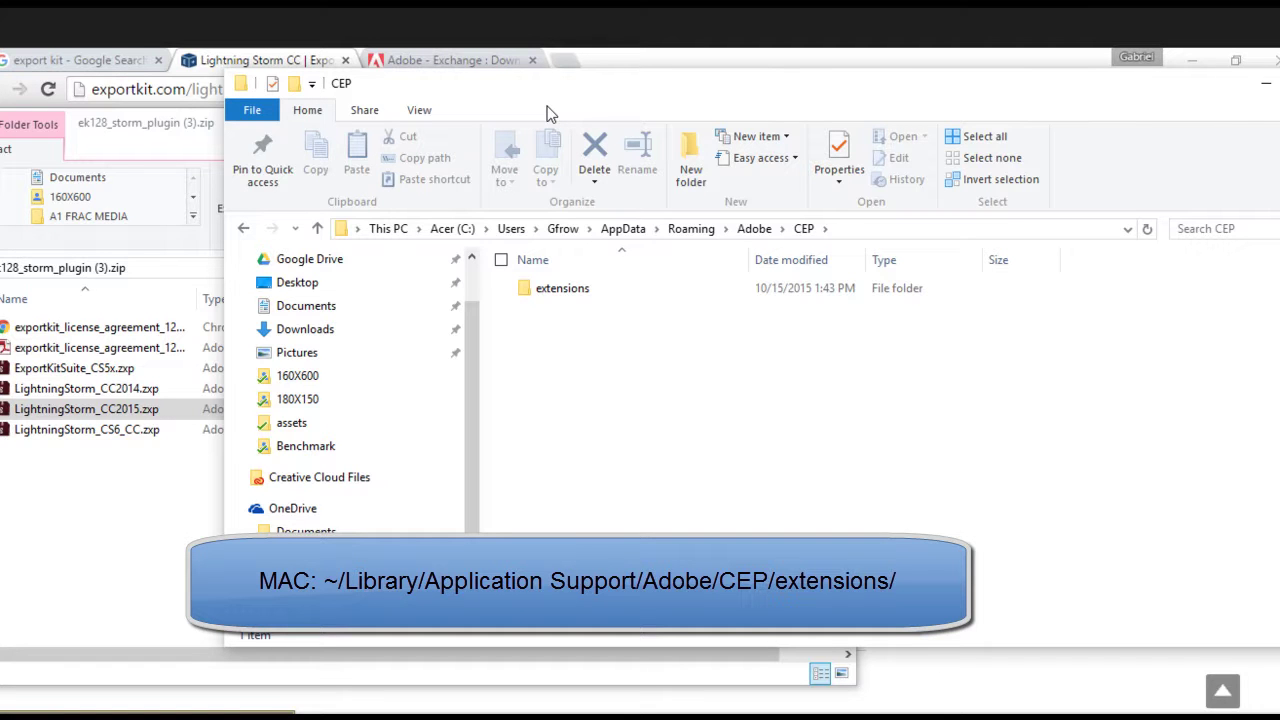
Open the CEP extensions folder and copy LightningStorm_CC2015.zxp into it.
click(546, 298)
double_click(546, 294)
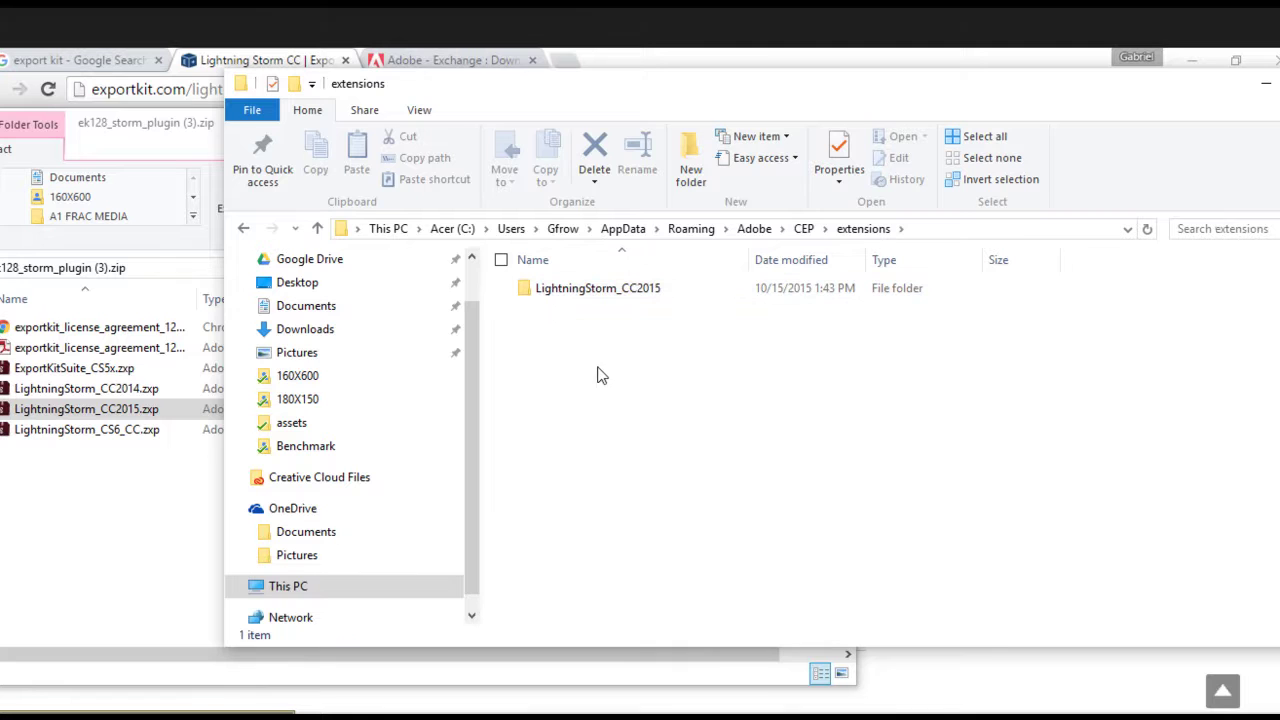
click(192, 134)
click(986, 183)
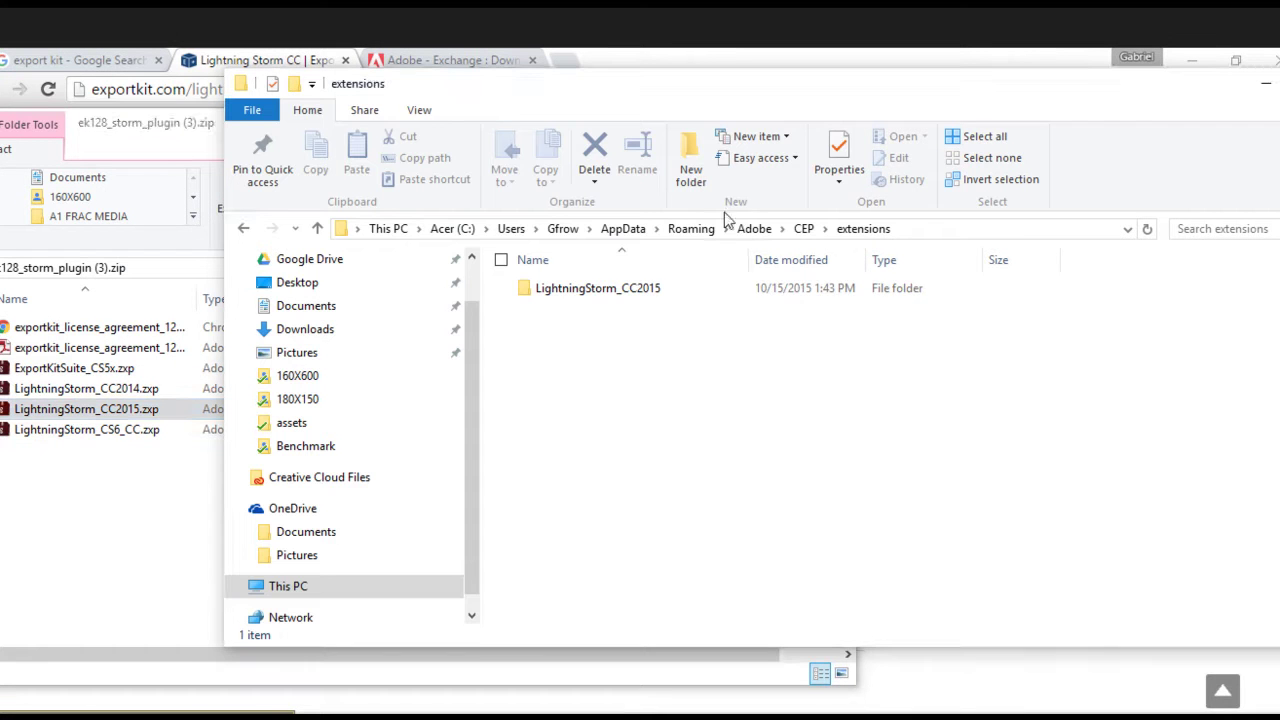
double_click(617, 289)
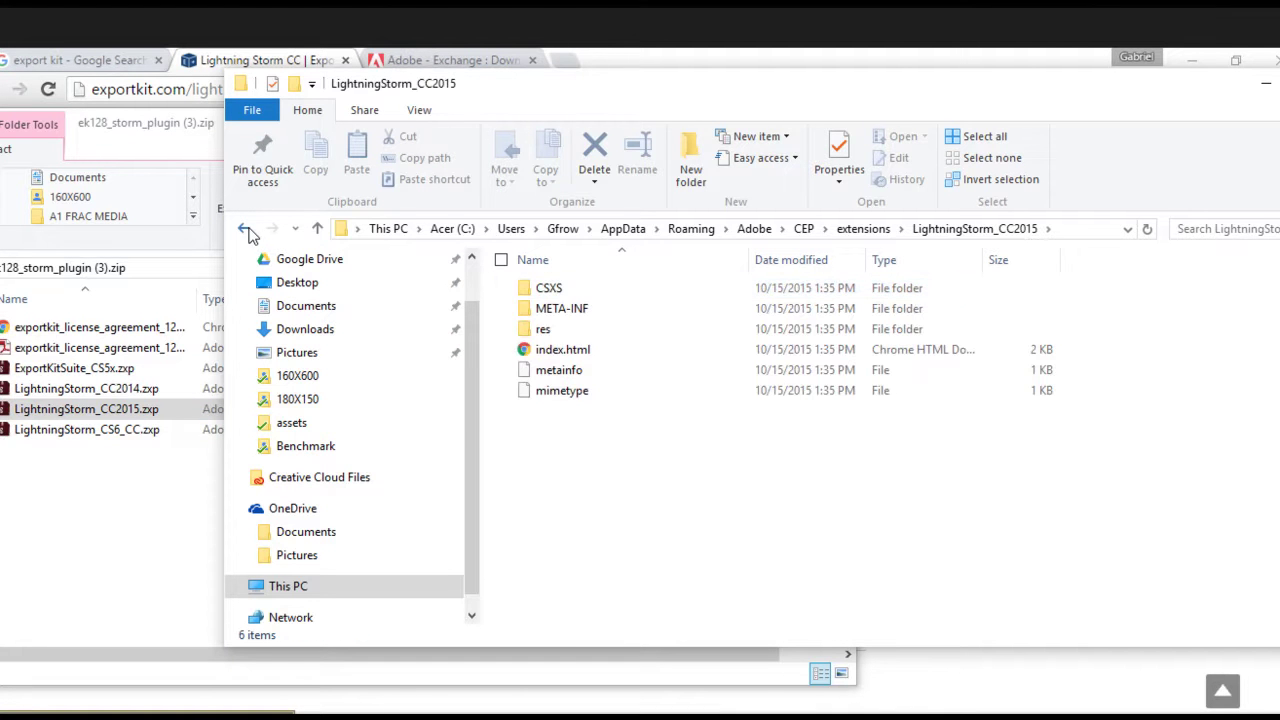
click(243, 228)
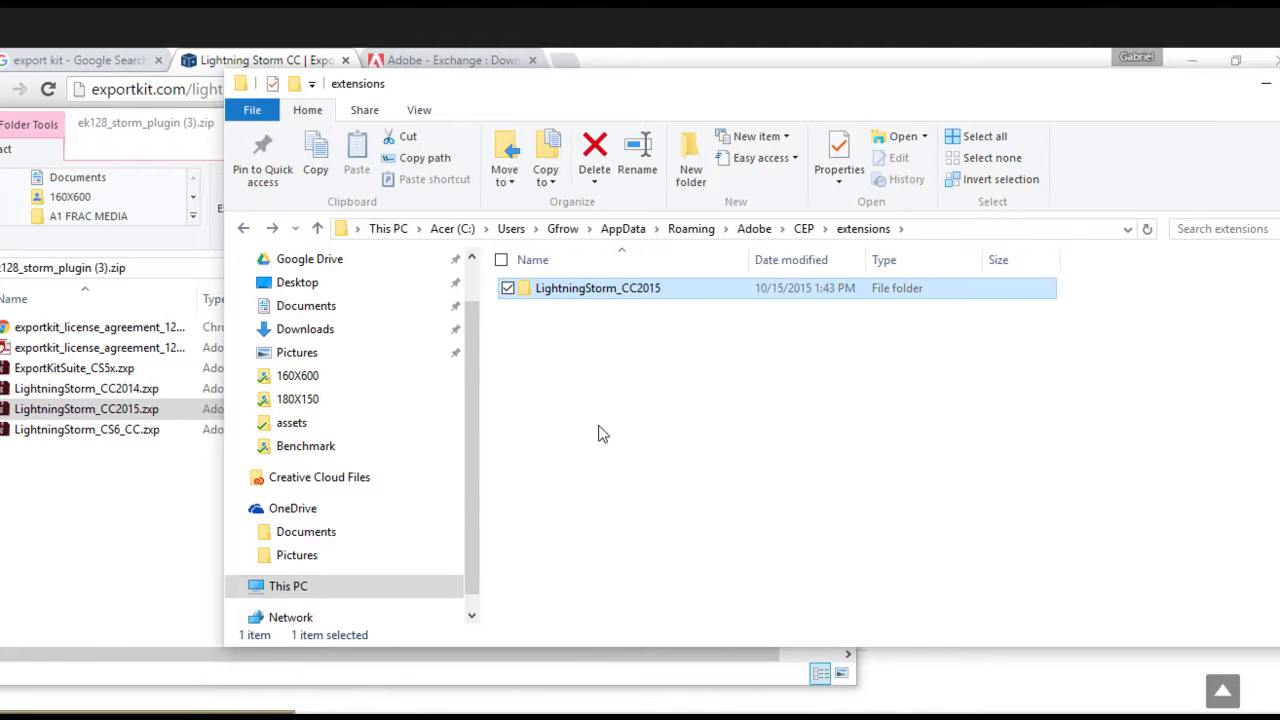
click(603, 434)
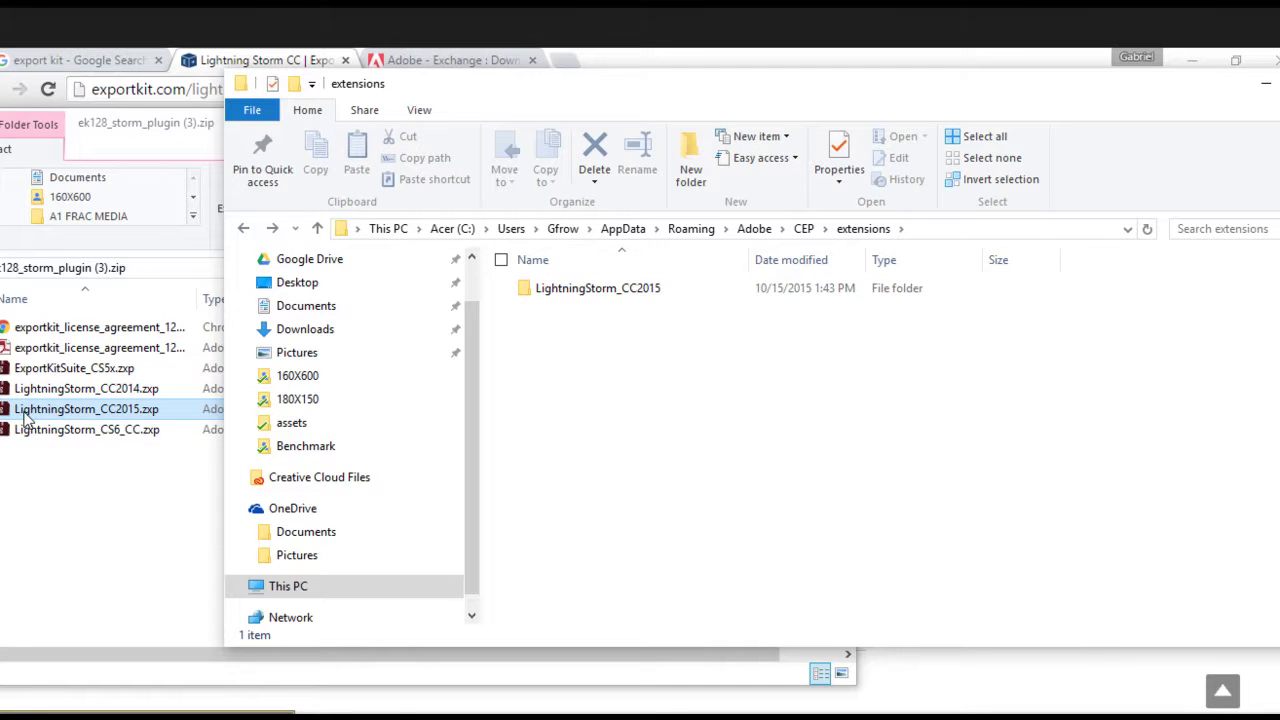
drag(25, 418, 663, 414)
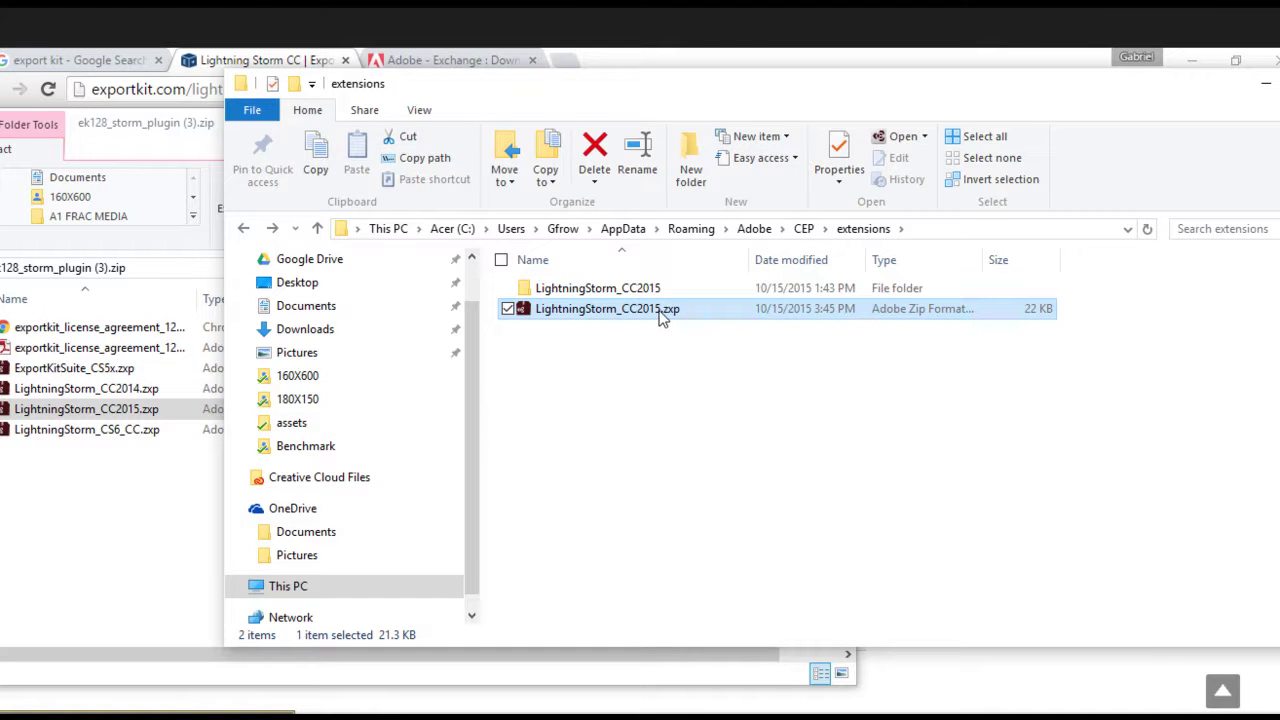
Rename the copied package from LightningStorm_CC2015.zxp to LightningStorm_CC2015.zip.
click(662, 314)
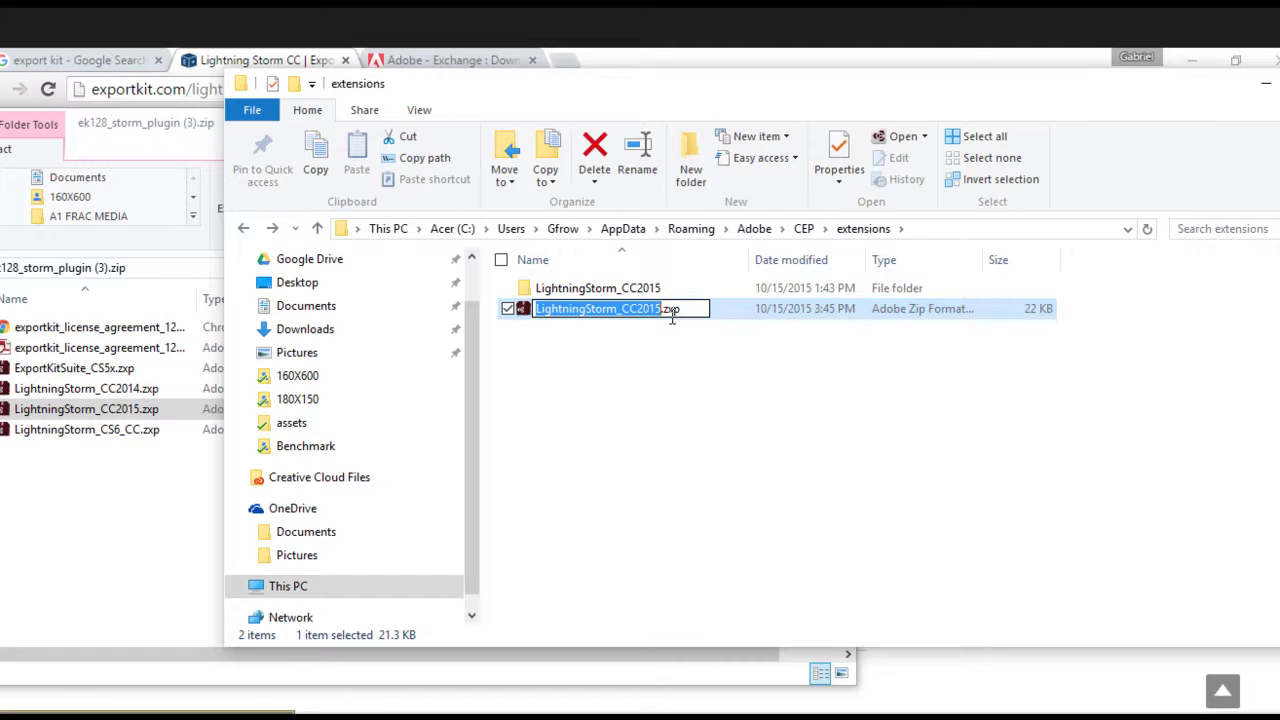
key(End)
key(BackSpace)
key(BackSpace)
text(ip)
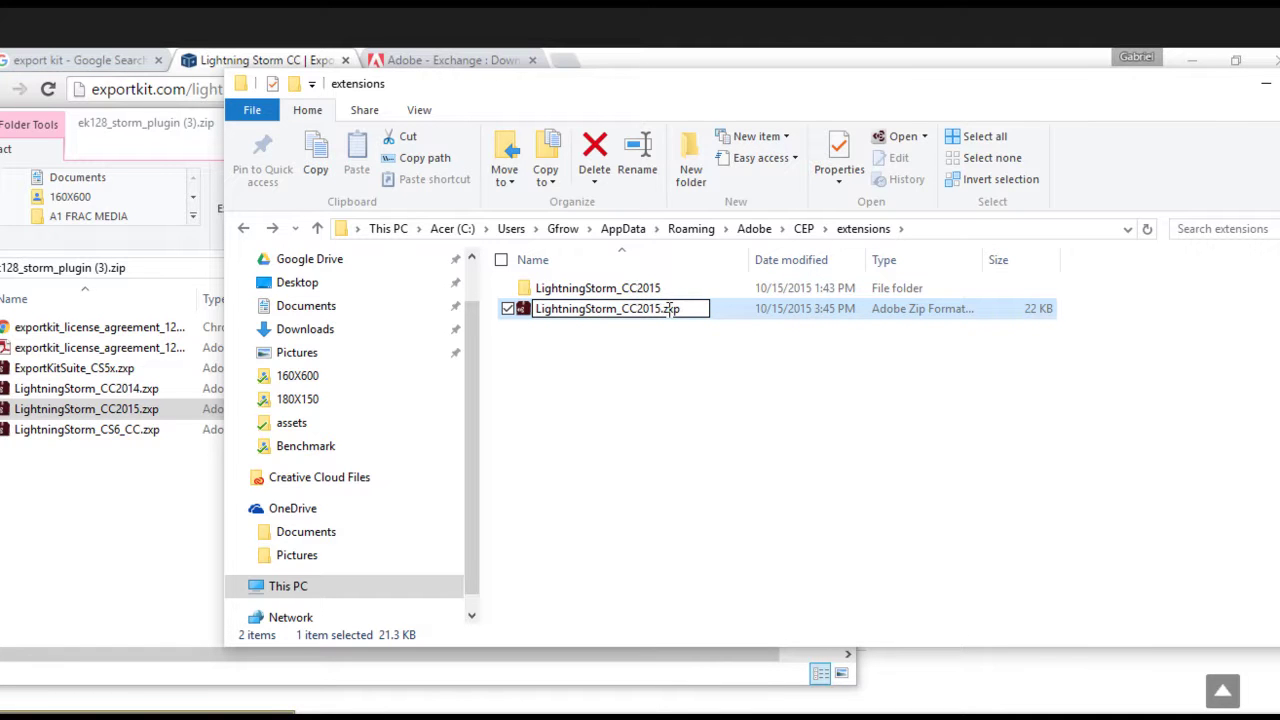
double_click(668, 308)
text(zip)
key(Return)
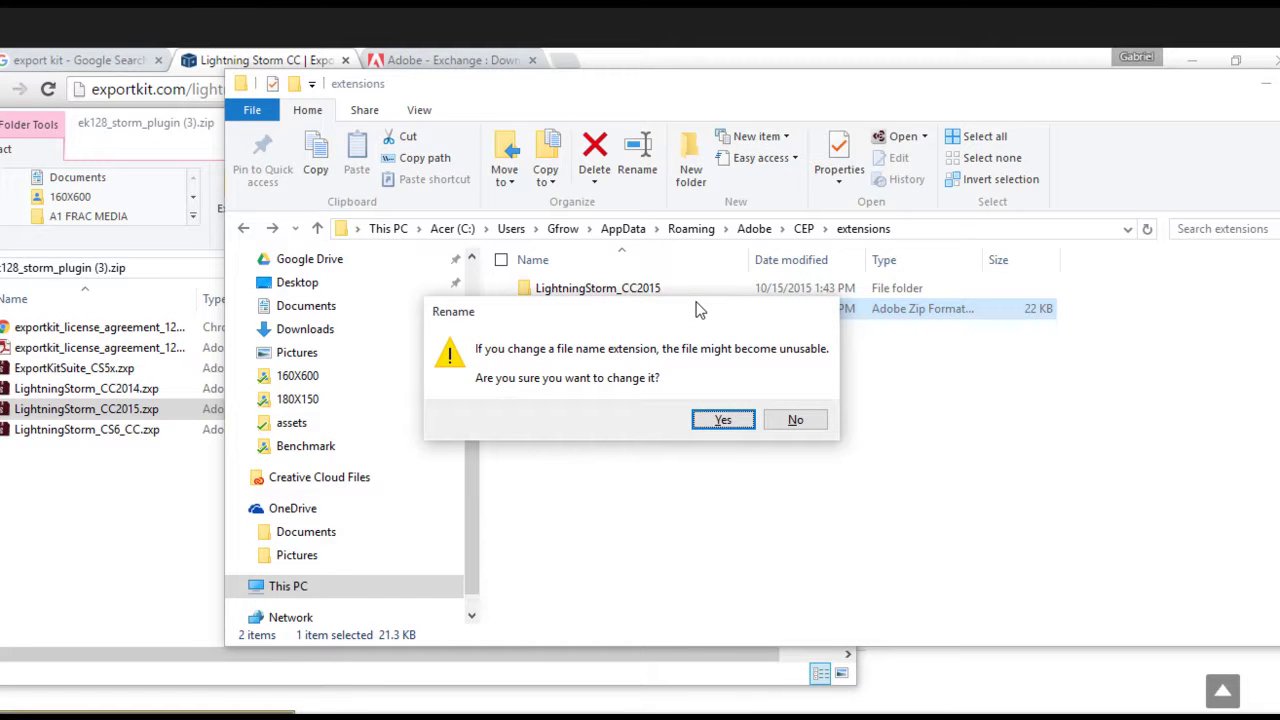
Confirm the extension change, then start Extract All on the zip and cancel.
click(724, 421)
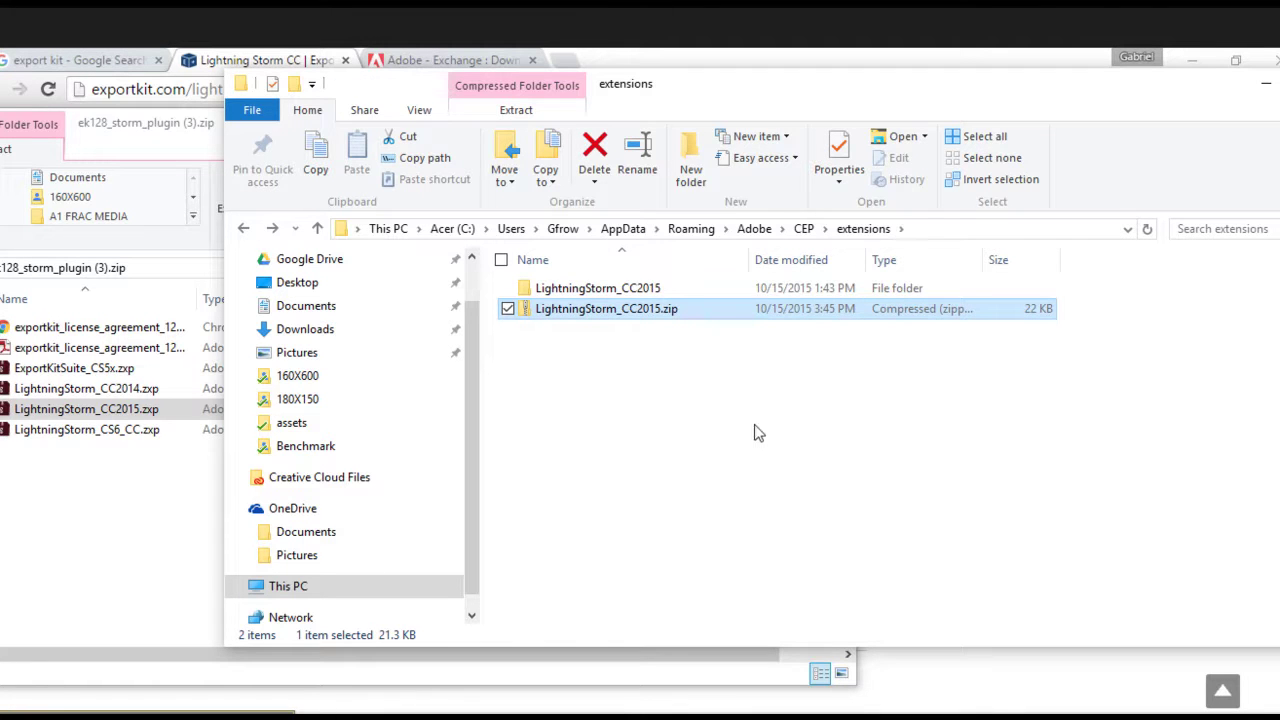
right_click(614, 316)
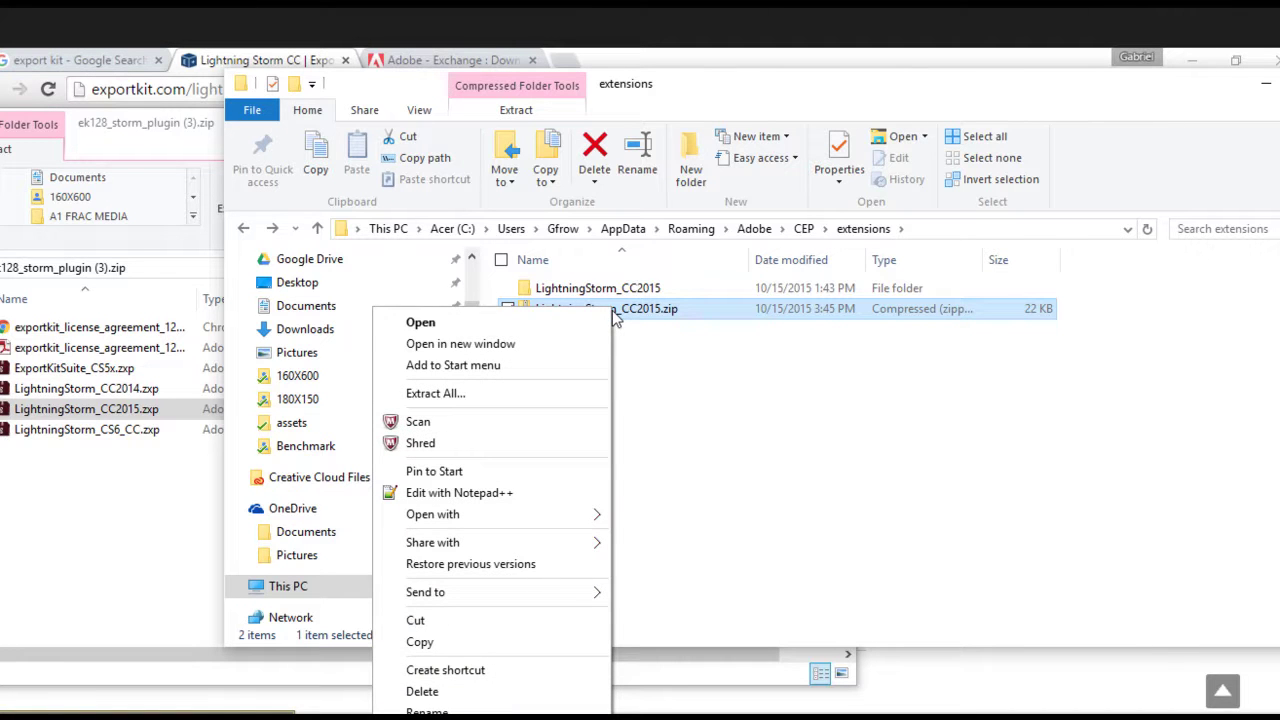
click(462, 394)
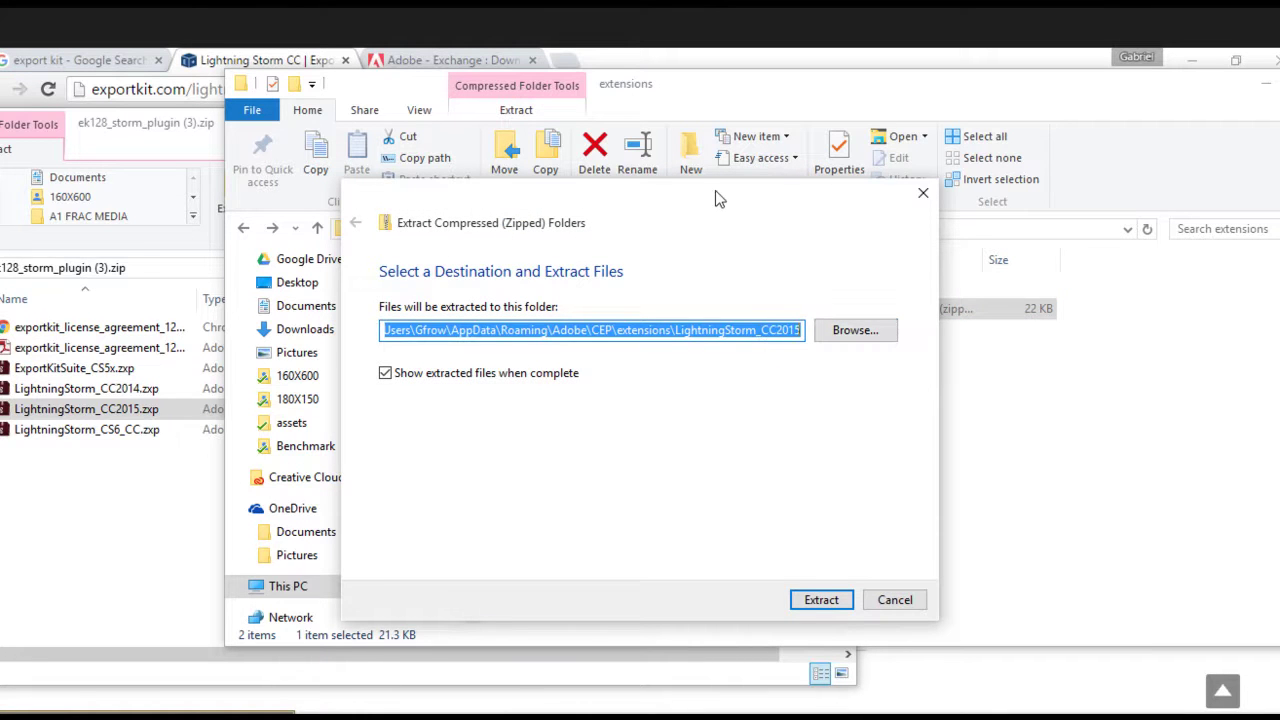
mouse_move(715, 198)
mouse_down()
mouse_move(529, 217)
mouse_move(380, 210)
mouse_up()
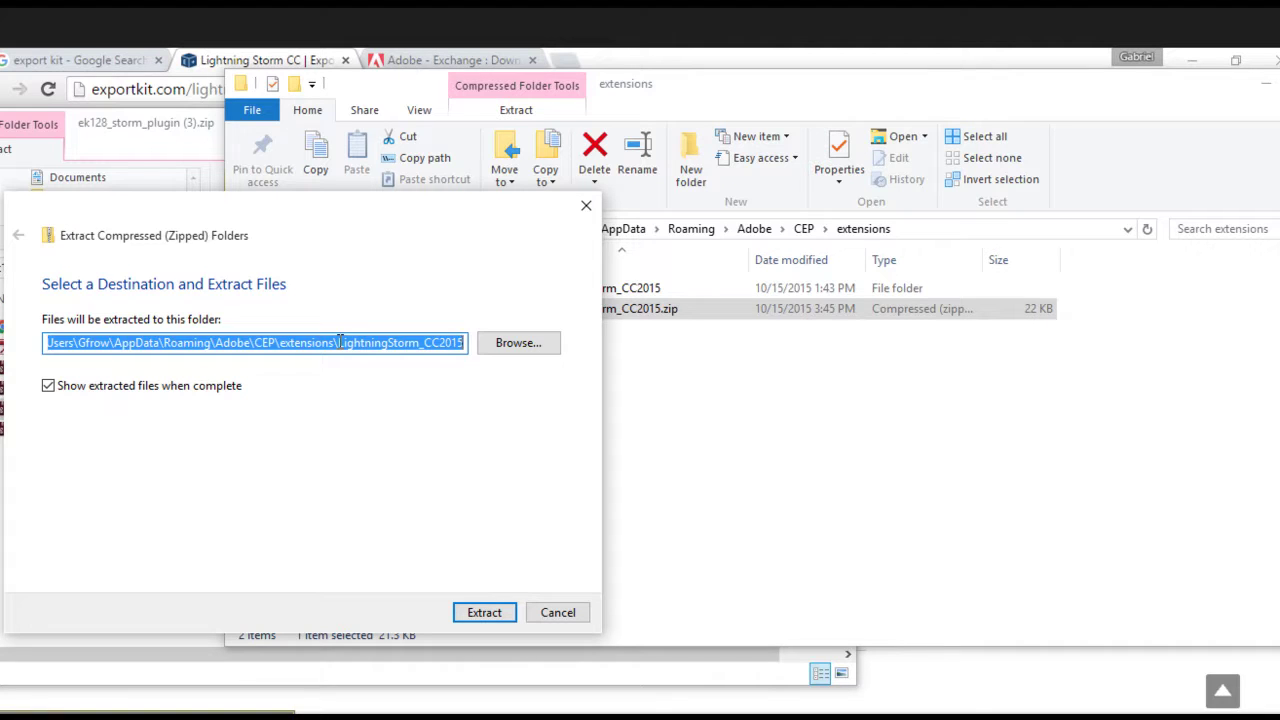
drag(340, 342, 470, 345)
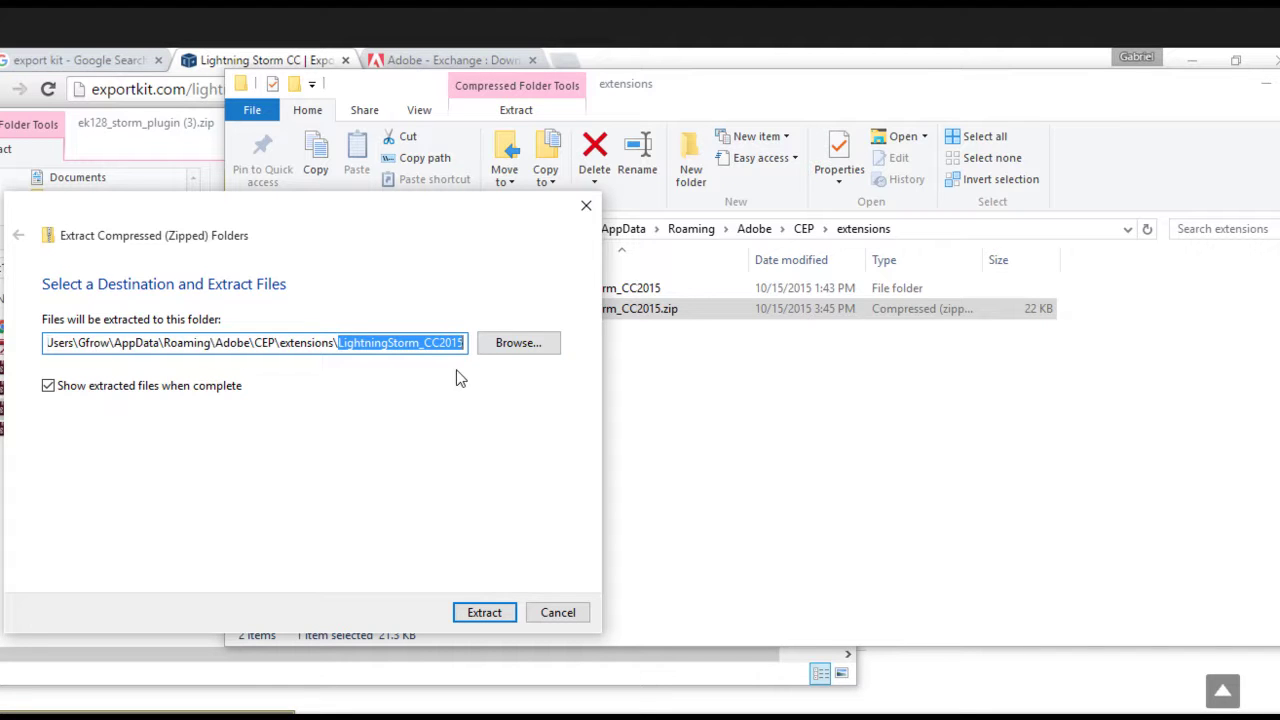
click(552, 611)
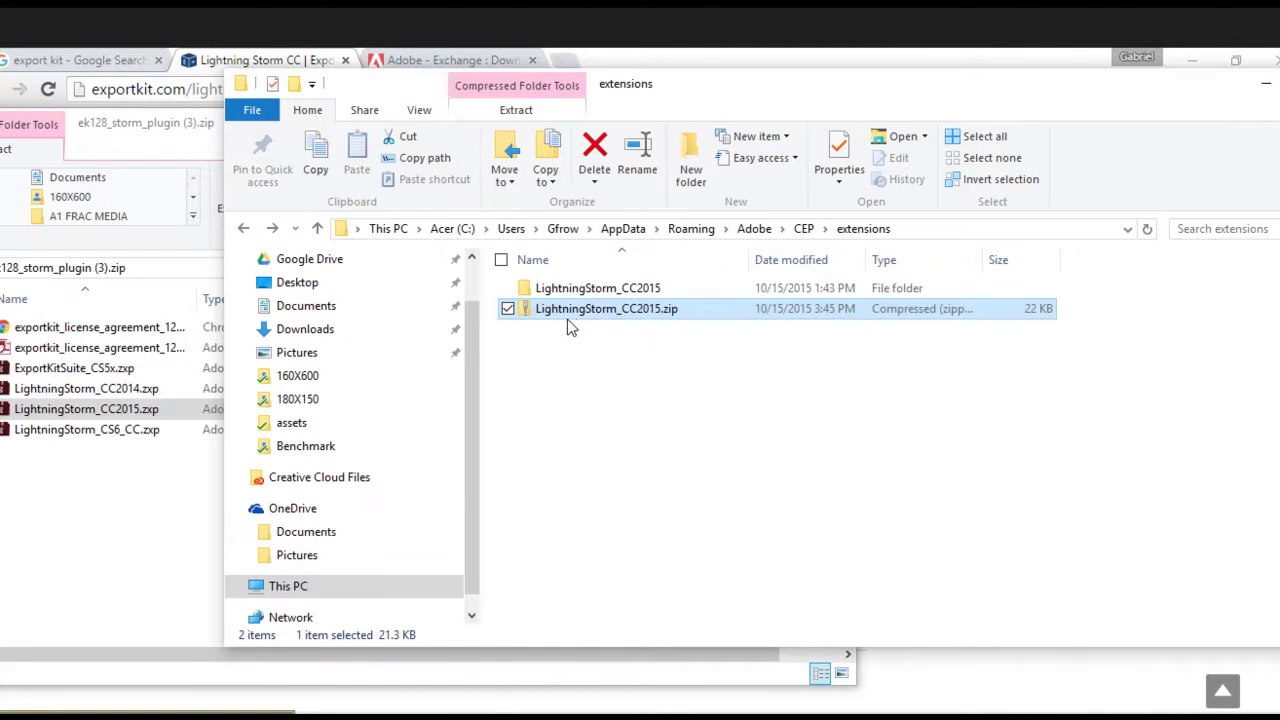
Delete the LightningStorm_CC2015.zip file from the extensions folder.
drag(722, 87, 616, 86)
right_click(503, 310)
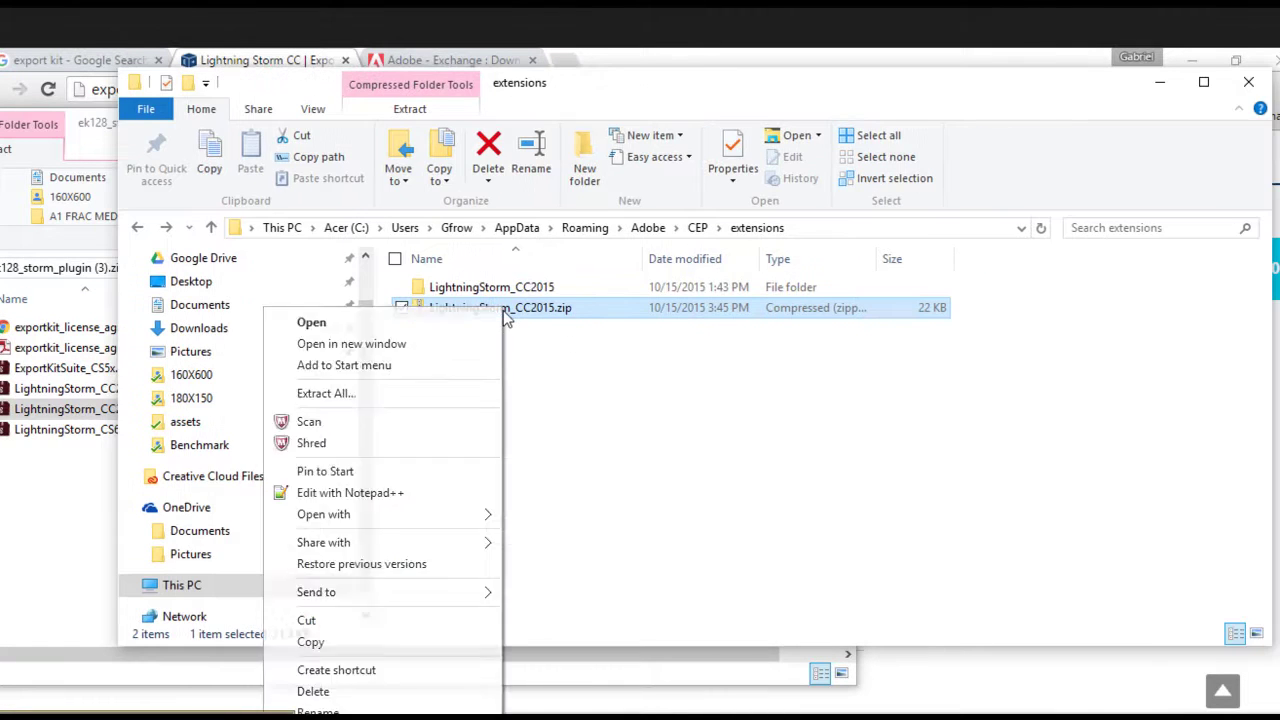
click(345, 691)
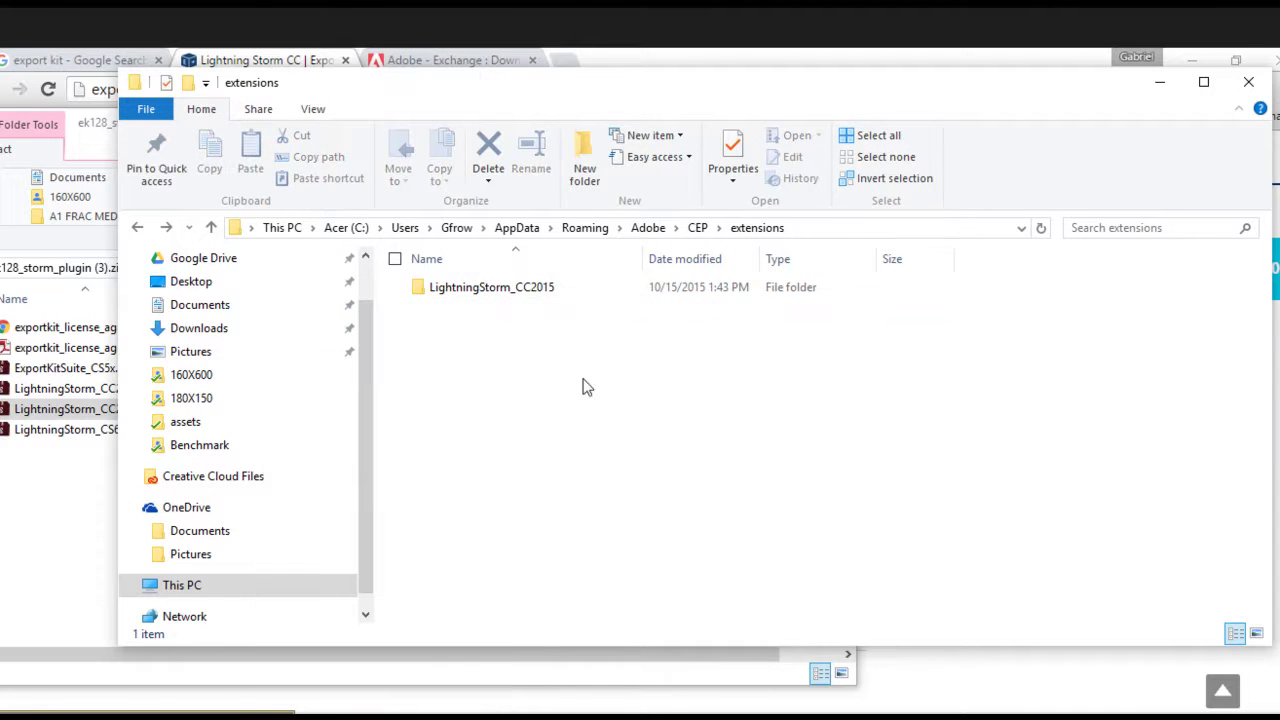
Open the LightningStorm_CC2015 folder, then reopen Photoshop's Export Kit - Lightning Storm panel.
double_click(488, 290)
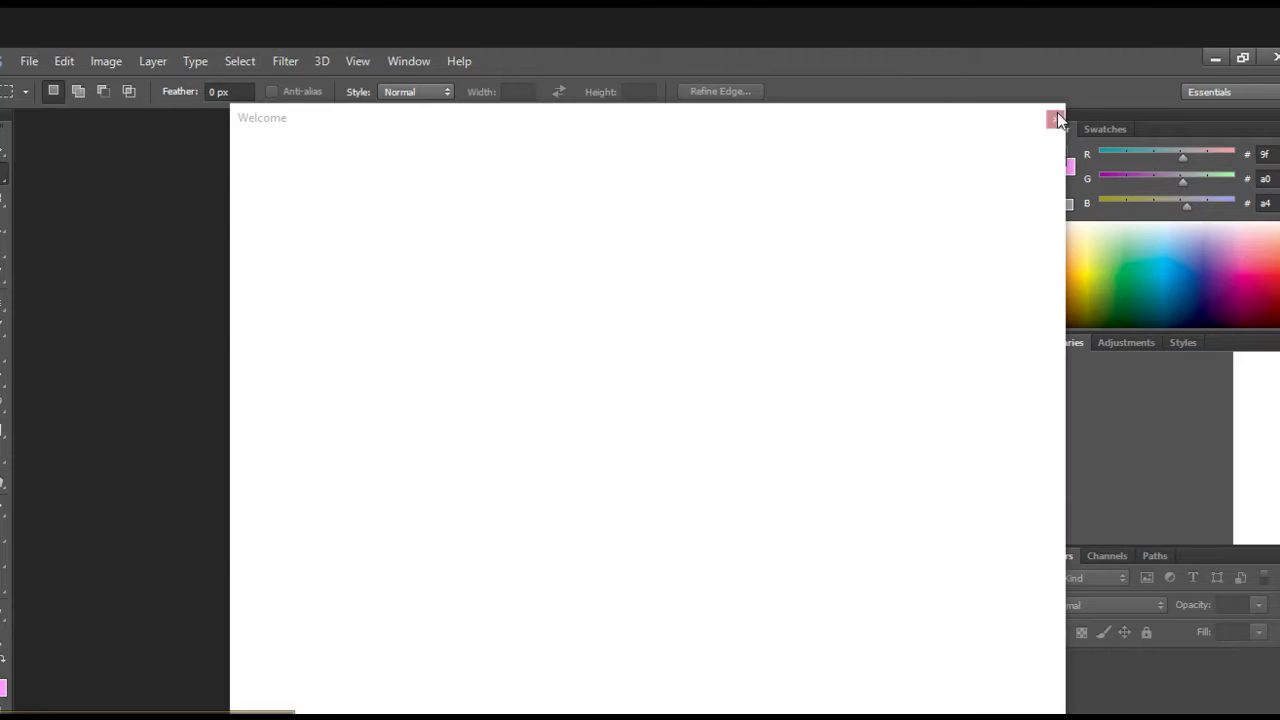
click(1057, 118)
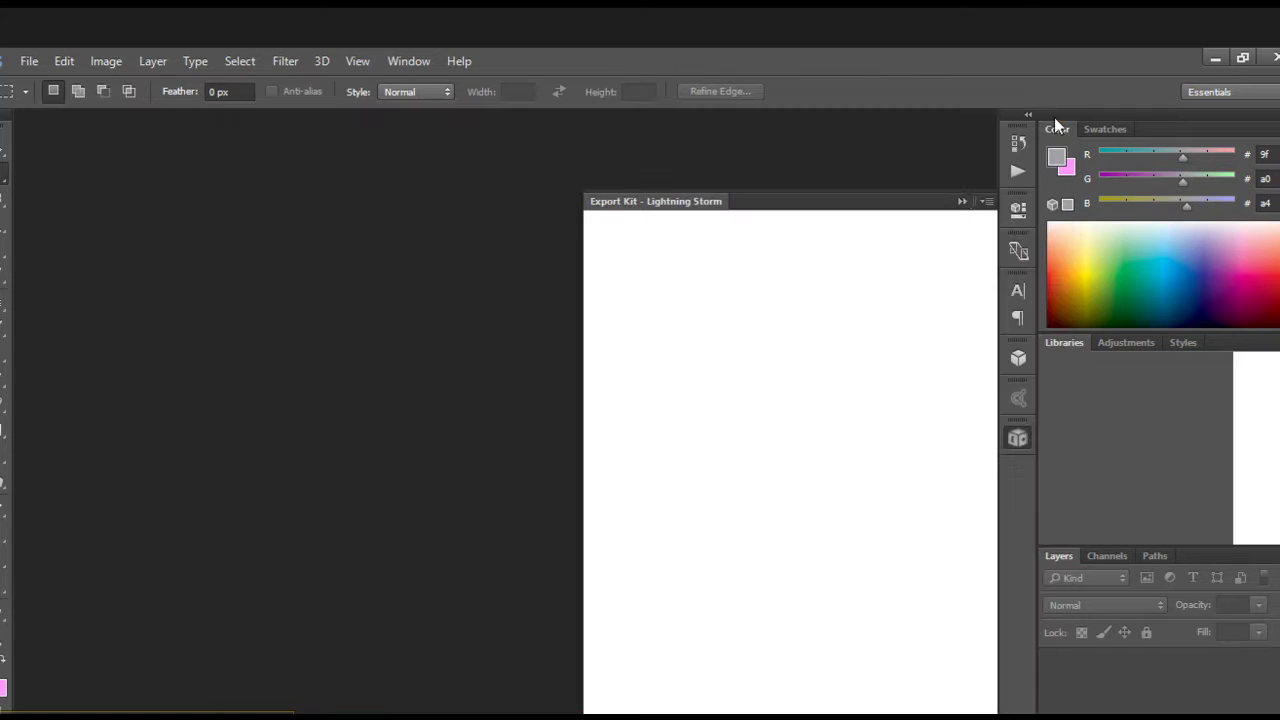
click(961, 202)
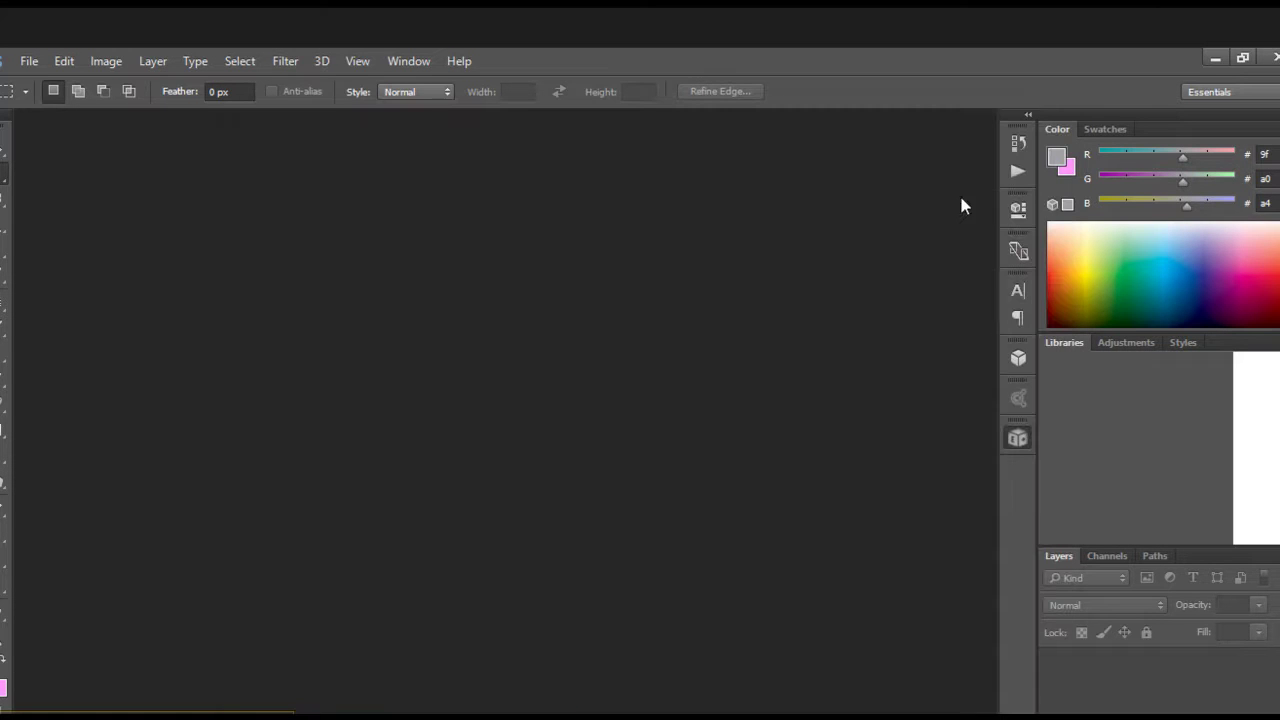
click(419, 60)
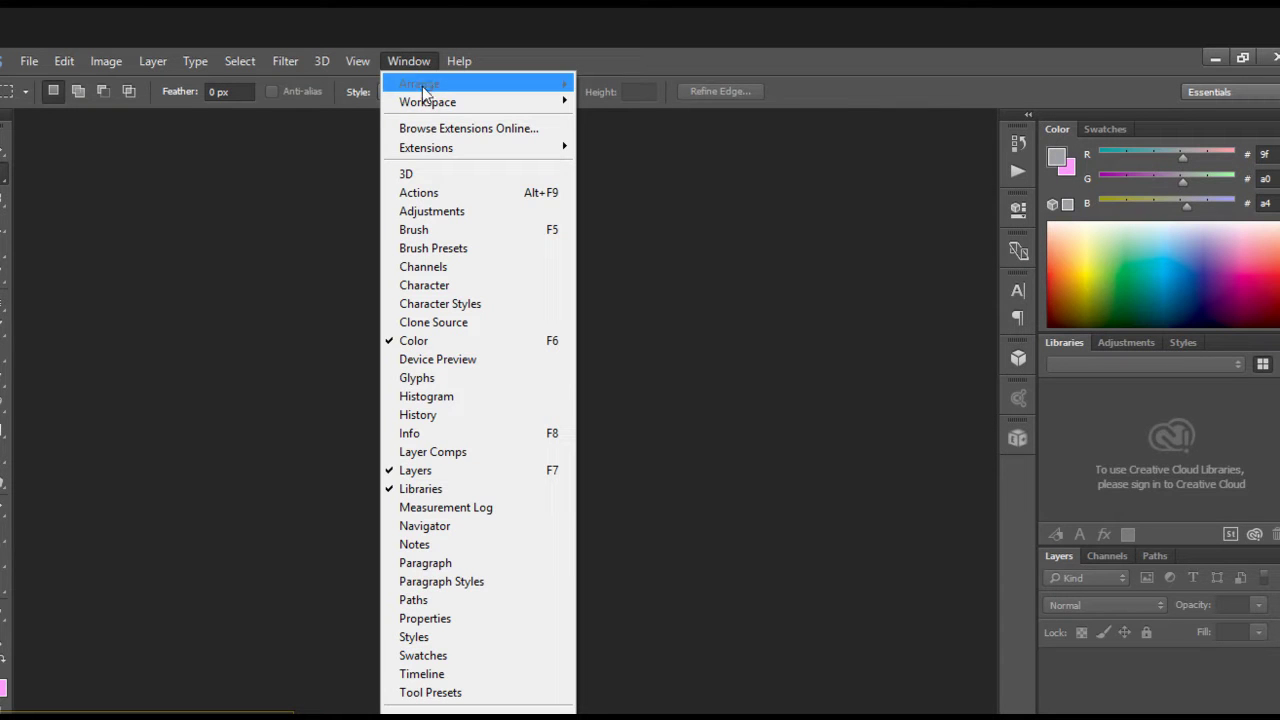
mouse_move(426, 148)
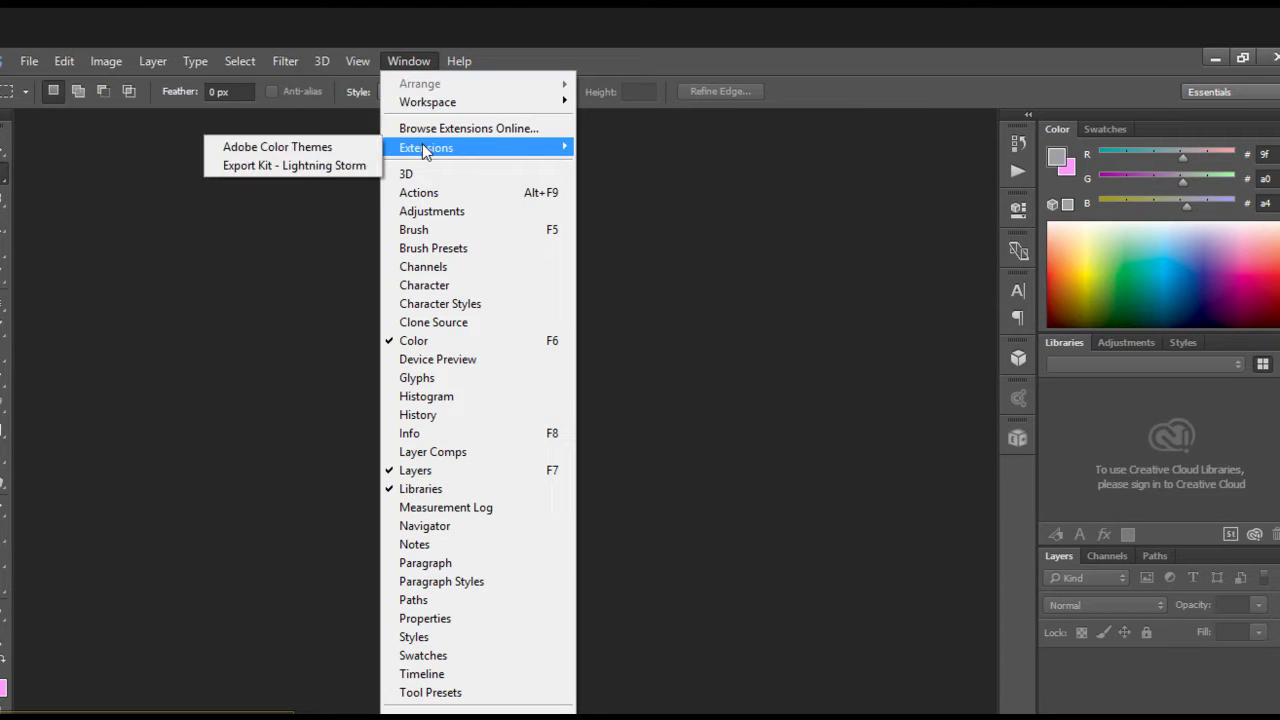
click(342, 171)
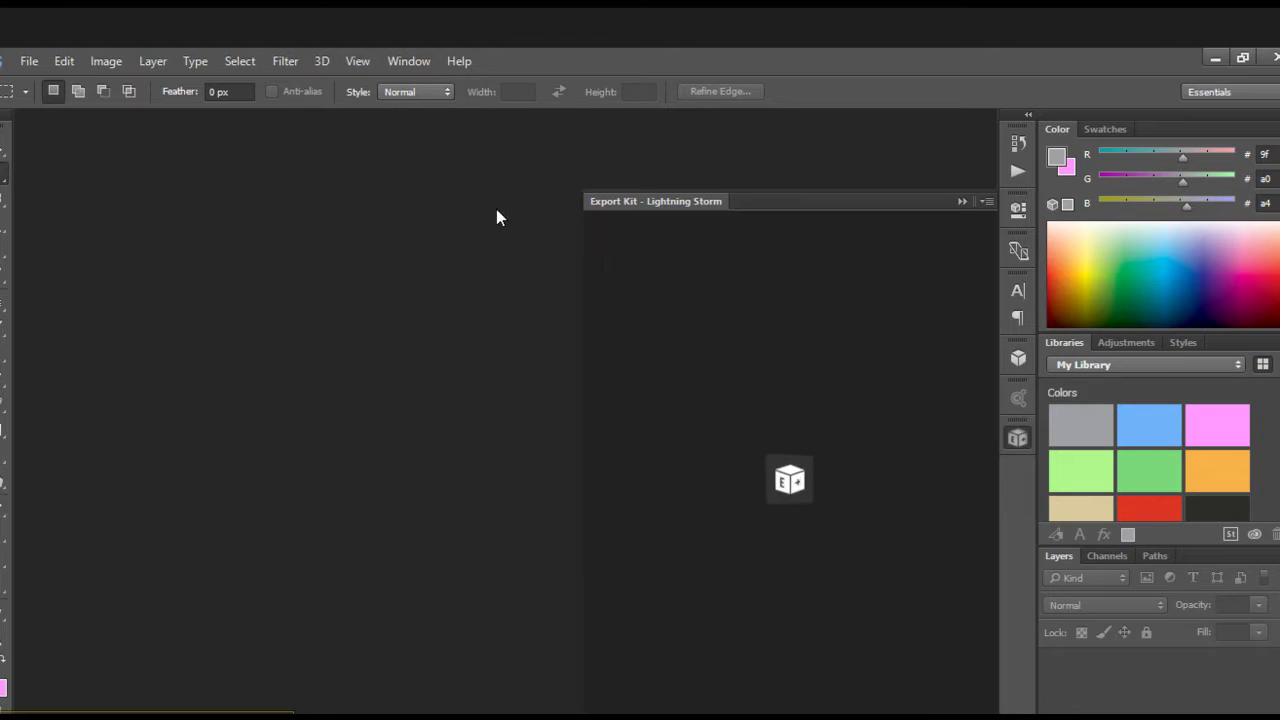